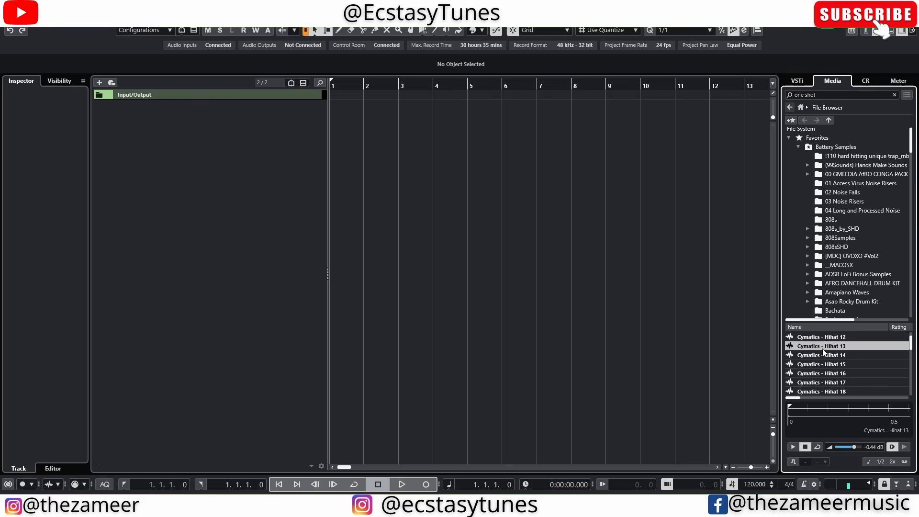
Create a sampler track from the Cymatics - Hihat 13 sample and set the track to record Pattern Events.
right_click(846, 347)
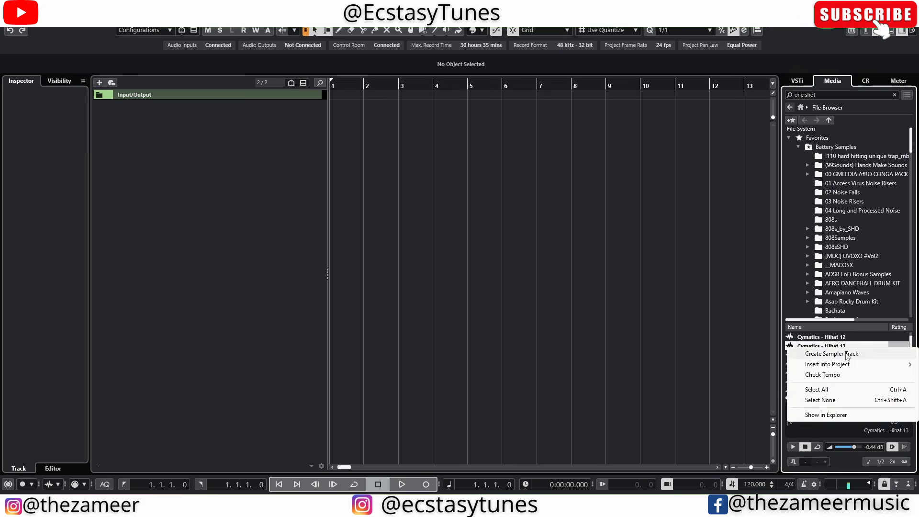
click(847, 354)
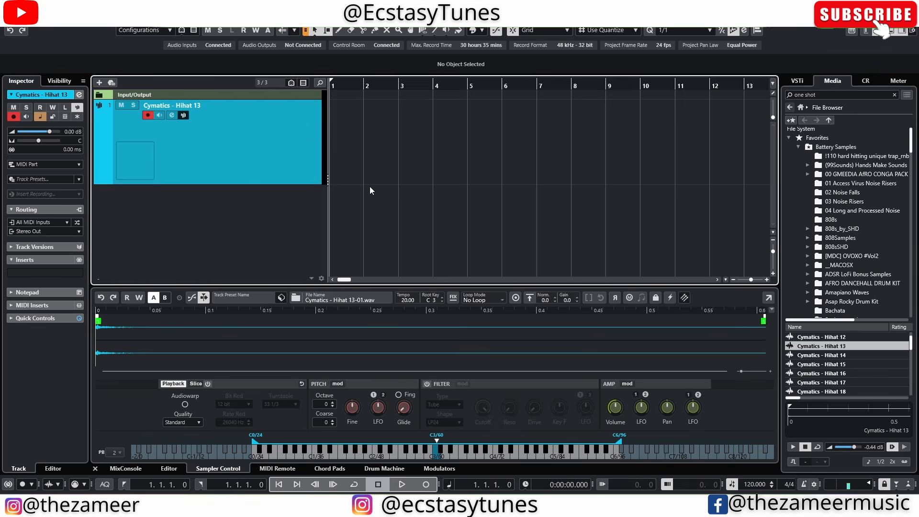
click(37, 164)
click(42, 185)
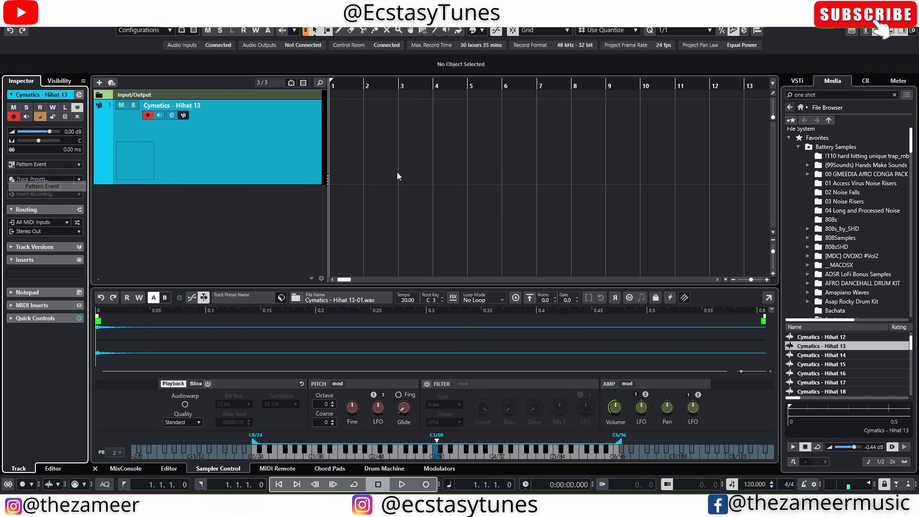
Create a one-bar pattern event at bar 1 of the hi-hat track and open it in the pattern editor.
double_click(336, 145)
key(h)
key(h)
key(h)
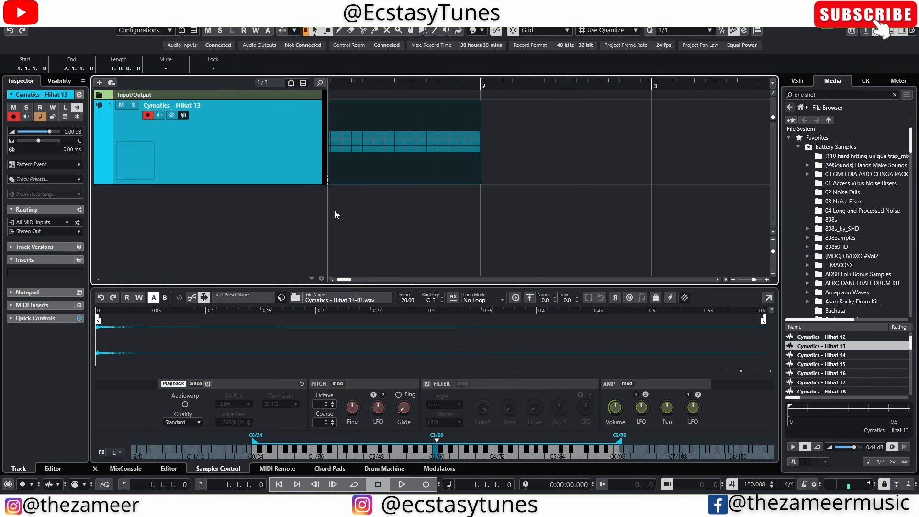
double_click(384, 160)
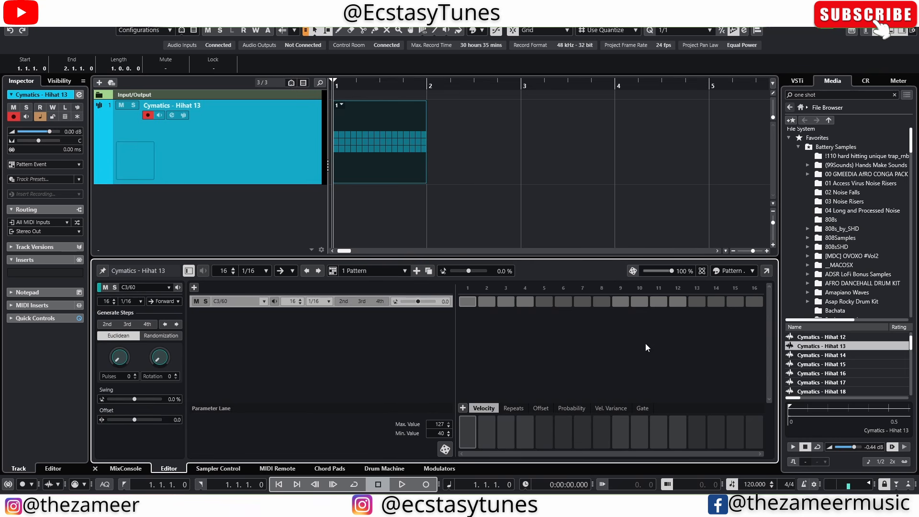
Activate step 1 of the C3 lane and set a loop around the one-bar pattern event.
click(468, 303)
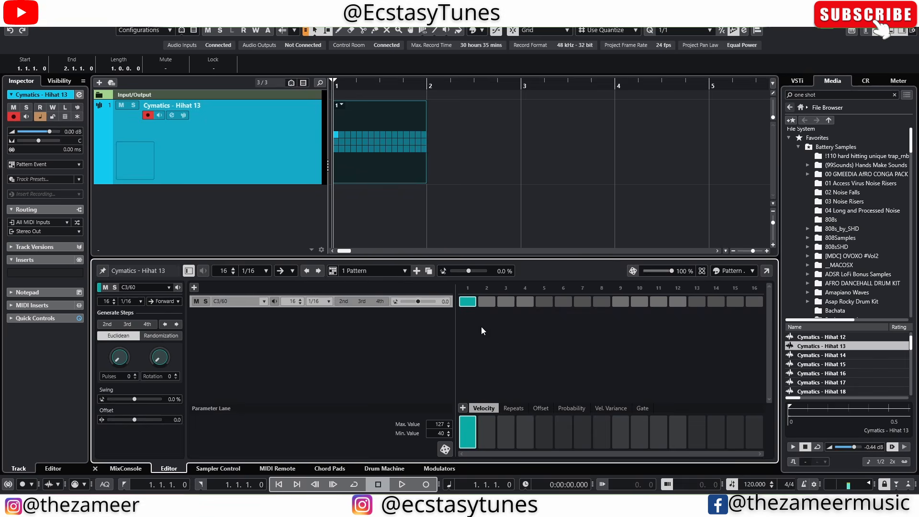
click(375, 163)
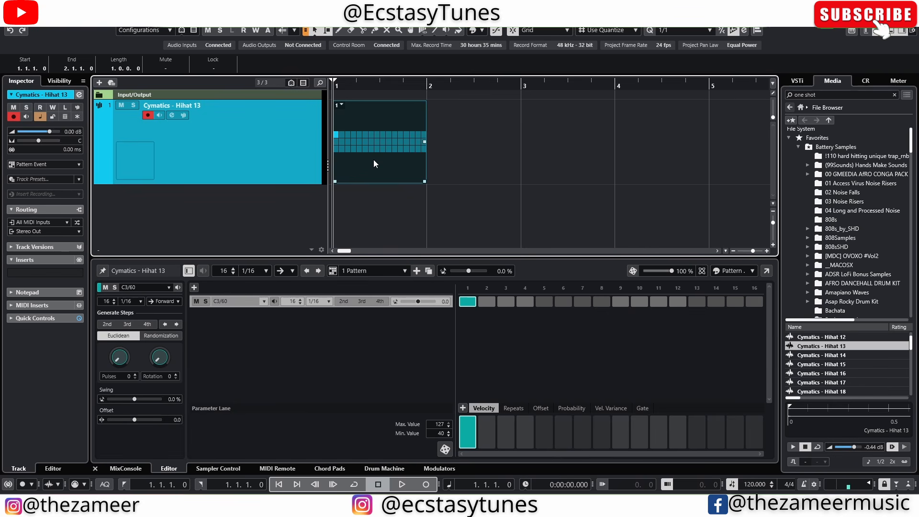
key(p)
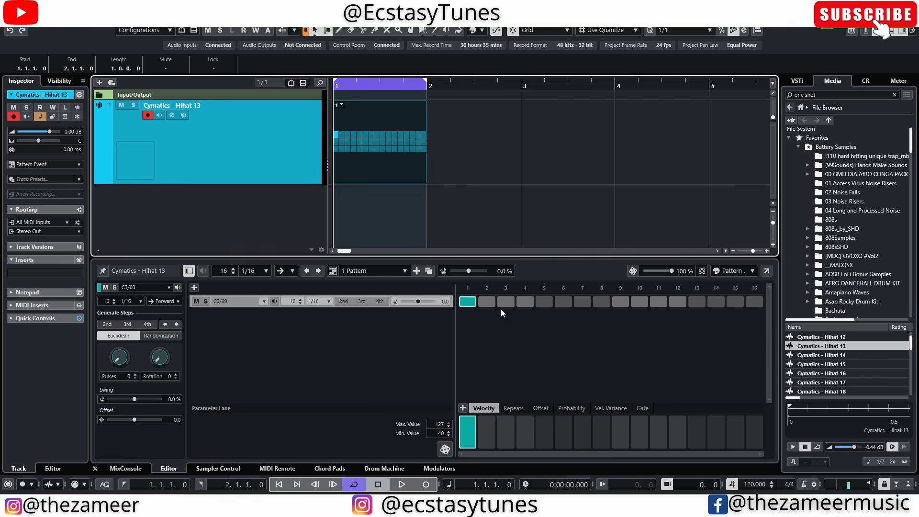
Try activating step 7 and step 5 separately during looped playback, clearing each one once playback is stopped.
key(space)
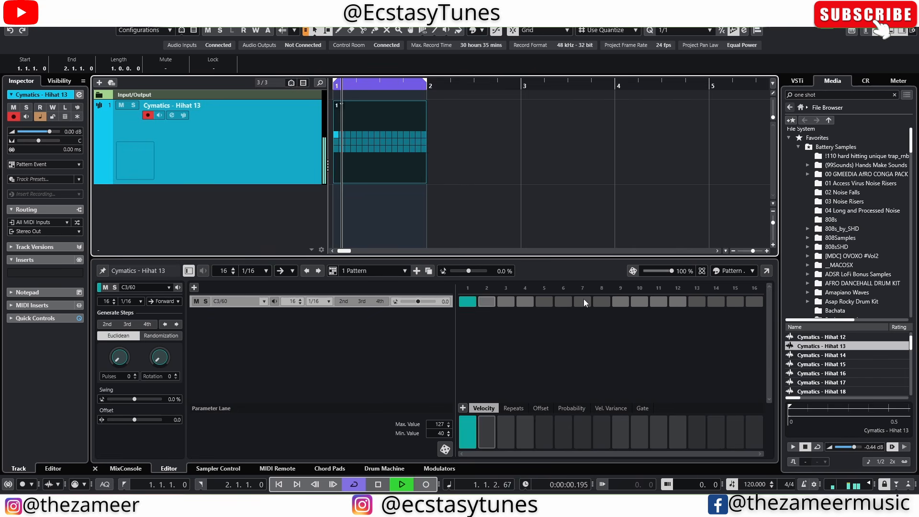
click(582, 301)
key(space)
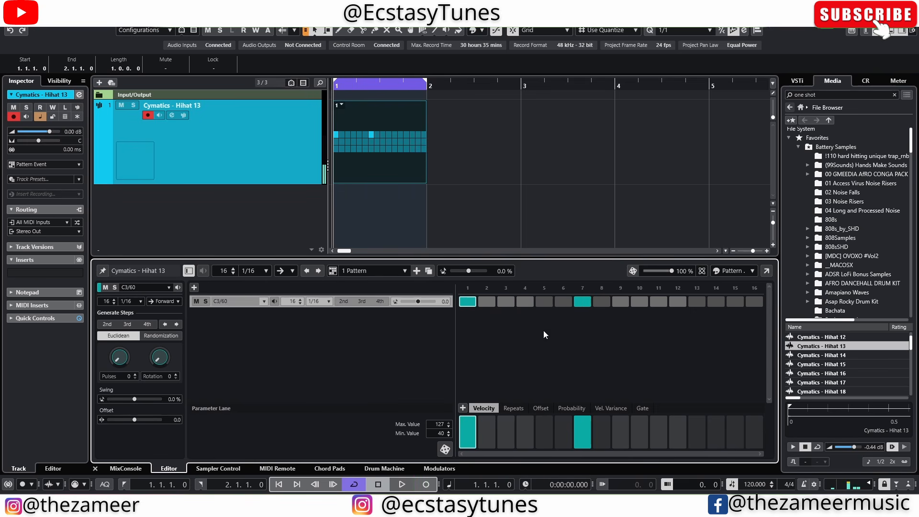
click(582, 301)
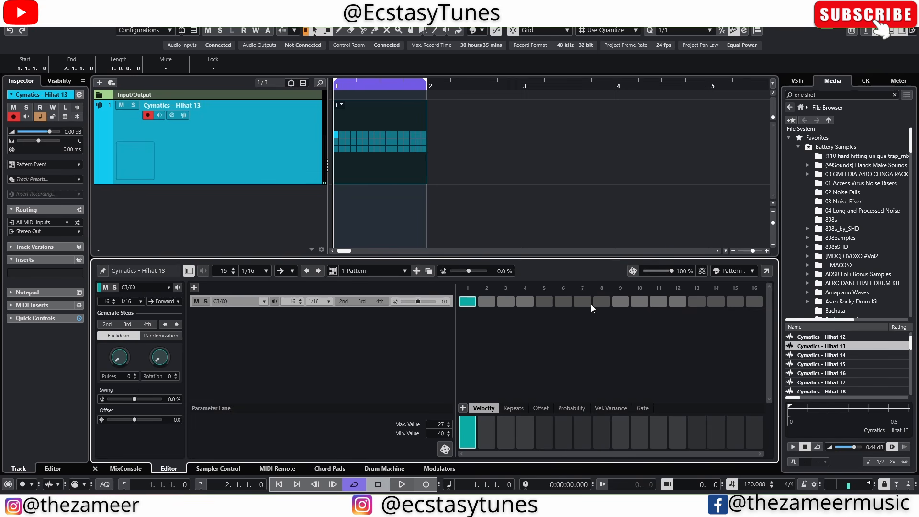
key(space)
click(545, 301)
key(space)
click(544, 301)
Play the loop and activate steps 5, 7, 11, 13 and 15 of the hi-hat pattern during playback.
key(space)
click(544, 301)
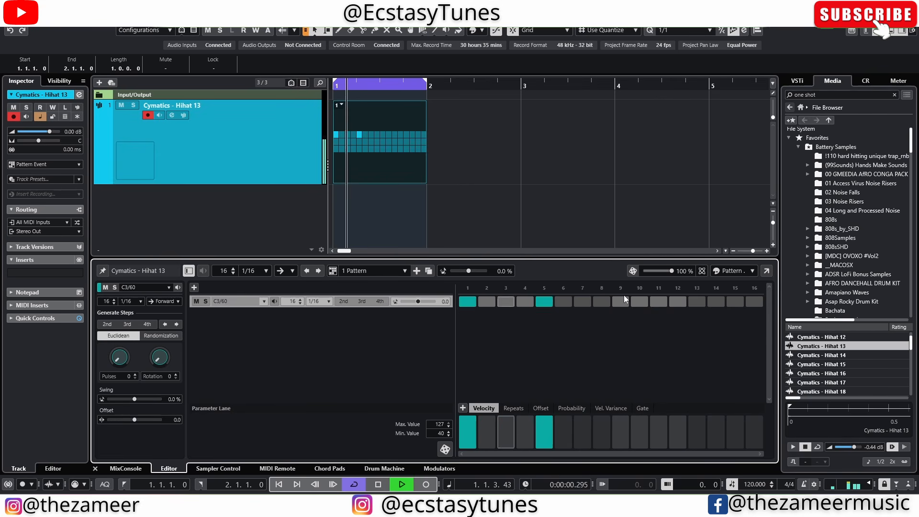
click(583, 301)
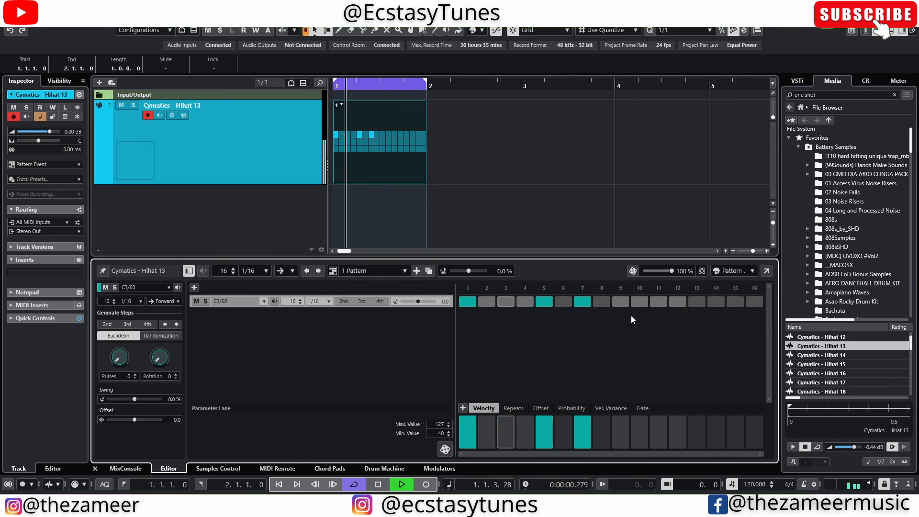
click(655, 304)
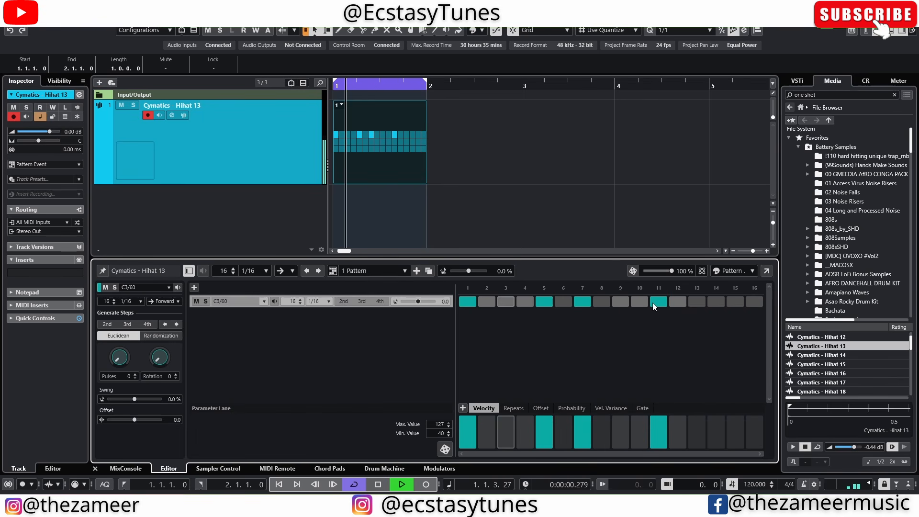
click(698, 301)
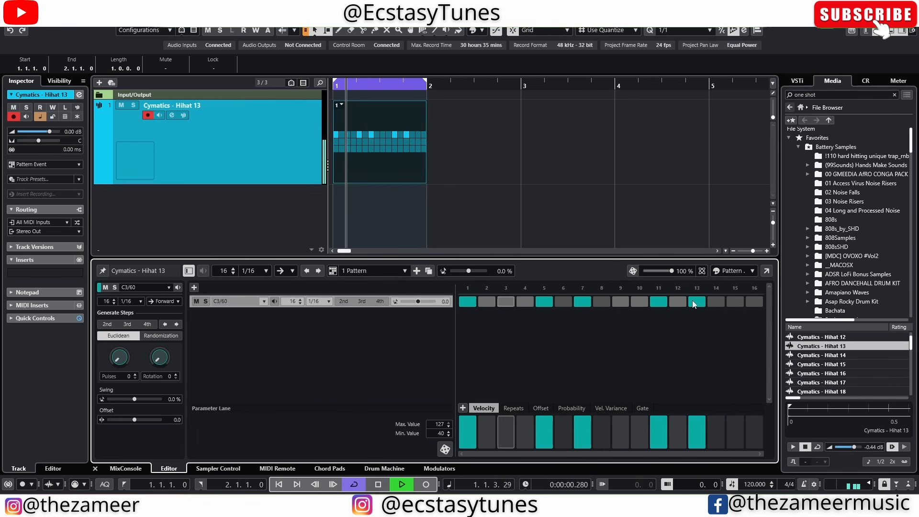
click(736, 302)
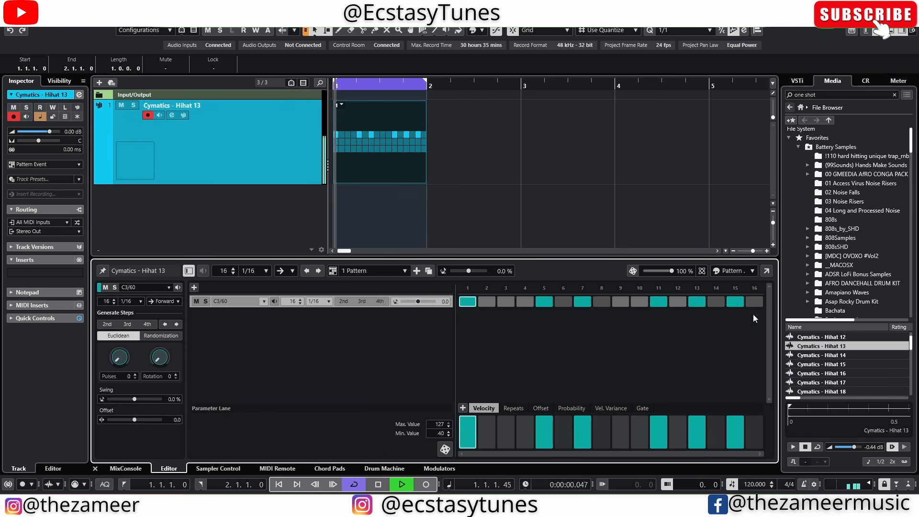
Replace the hits on steps 5 and 7 with hits on steps 6 and 7, and stop playback.
click(549, 301)
click(588, 302)
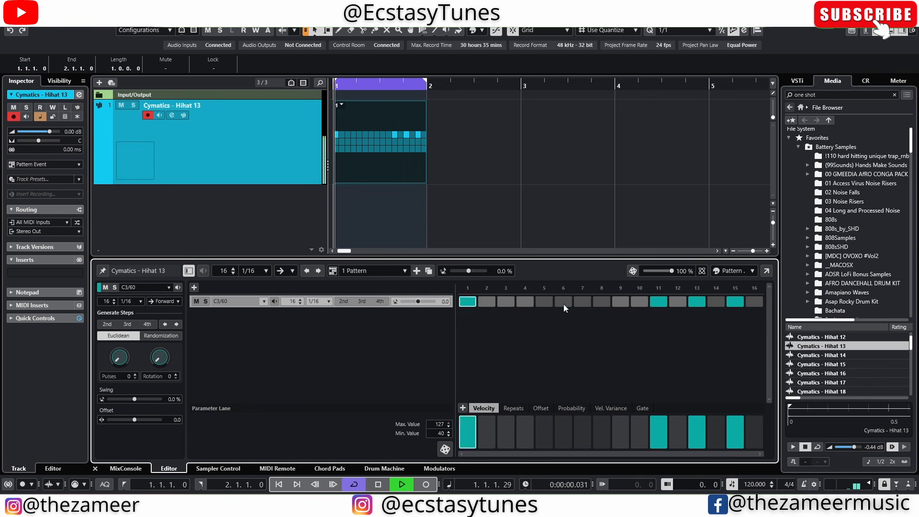
click(564, 302)
click(587, 302)
key(space)
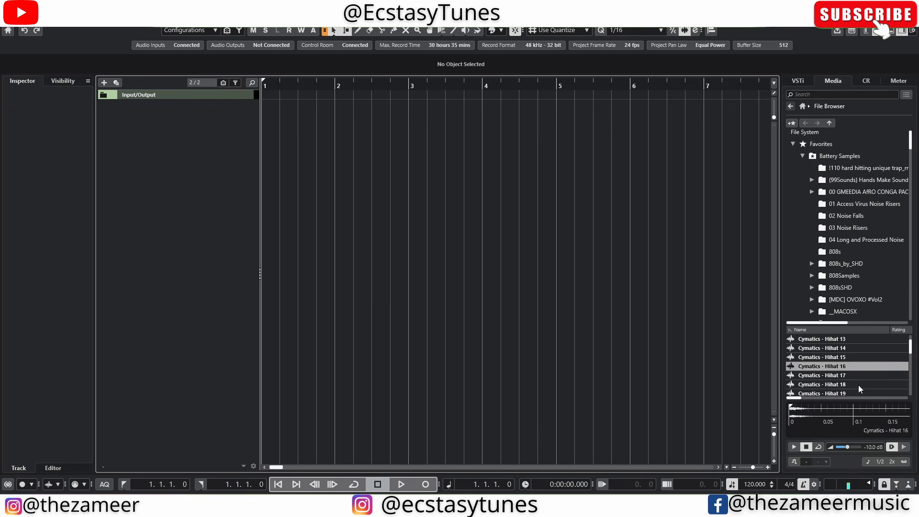
In the other, empty project, create a sampler track from Cymatics - Hihat 13 and add a one-bar pattern event at bar 1.
click(844, 340)
right_click(834, 341)
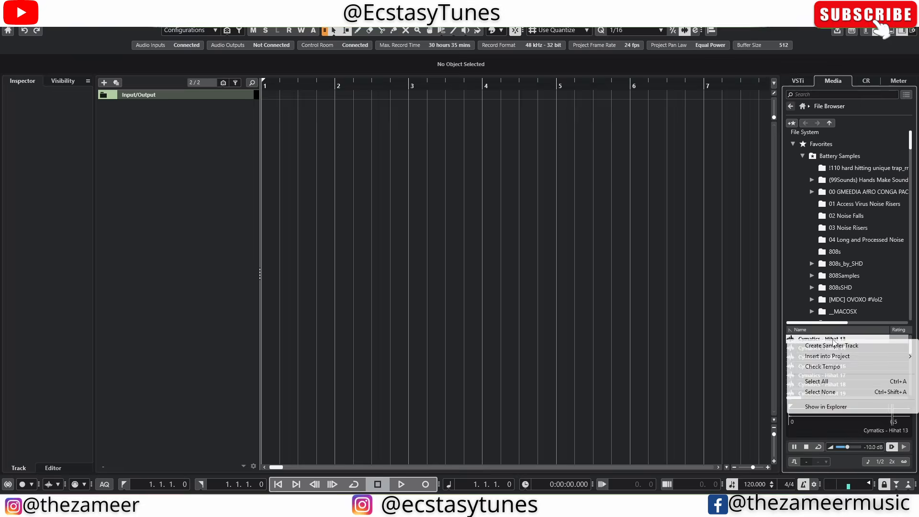
click(832, 347)
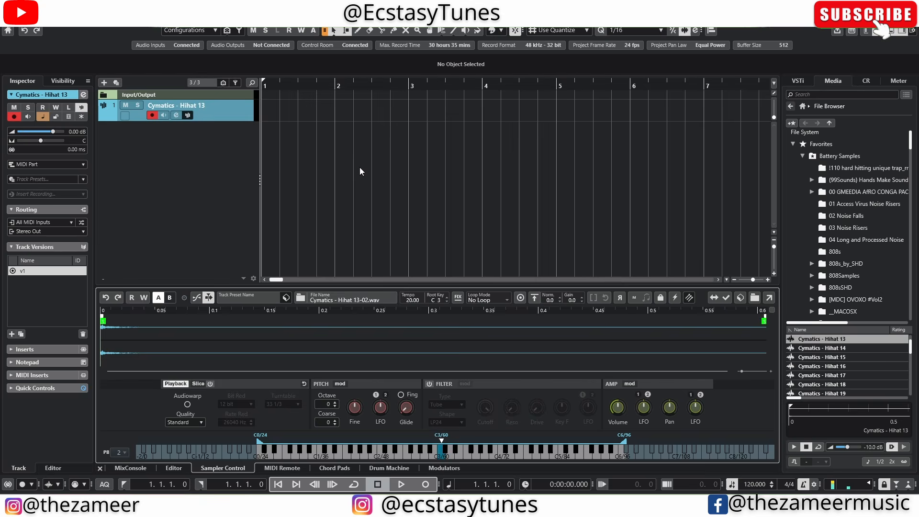
double_click(274, 116)
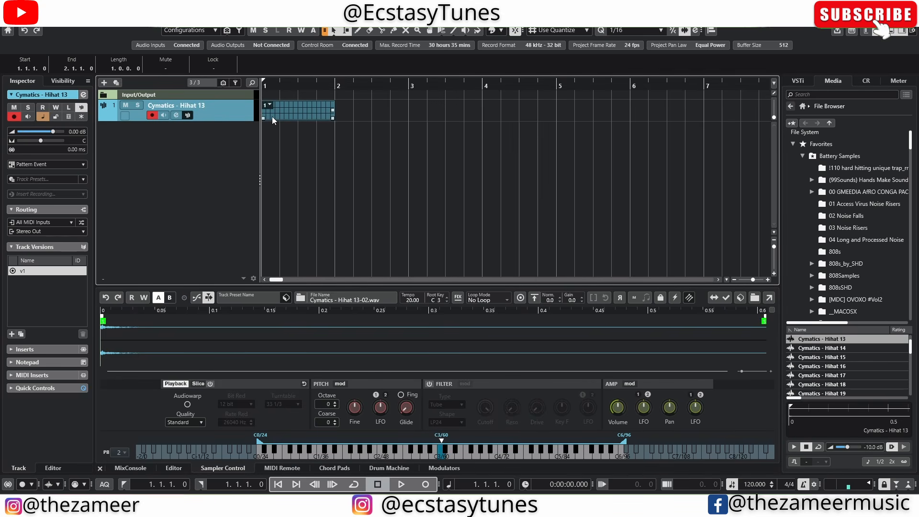
Loop the new pattern event's bar and open the event in the pattern editor in Drums mode.
key(p)
double_click(315, 119)
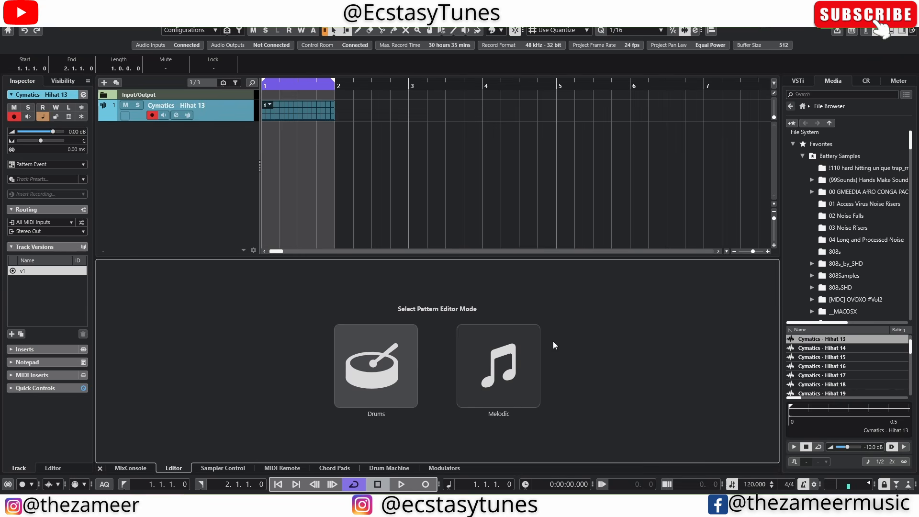
click(401, 349)
Try a hit on step 1 and, during looped playback, one on step 7, and undo both.
click(473, 303)
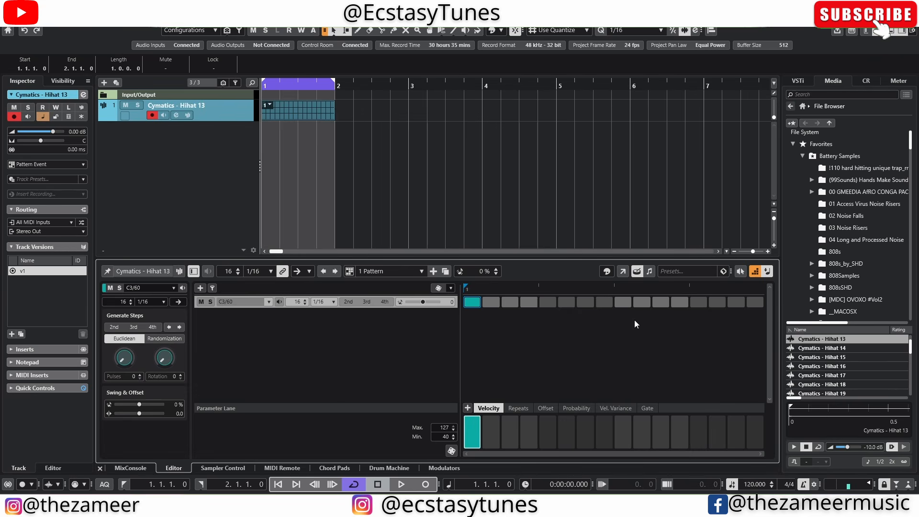
key(space)
click(584, 302)
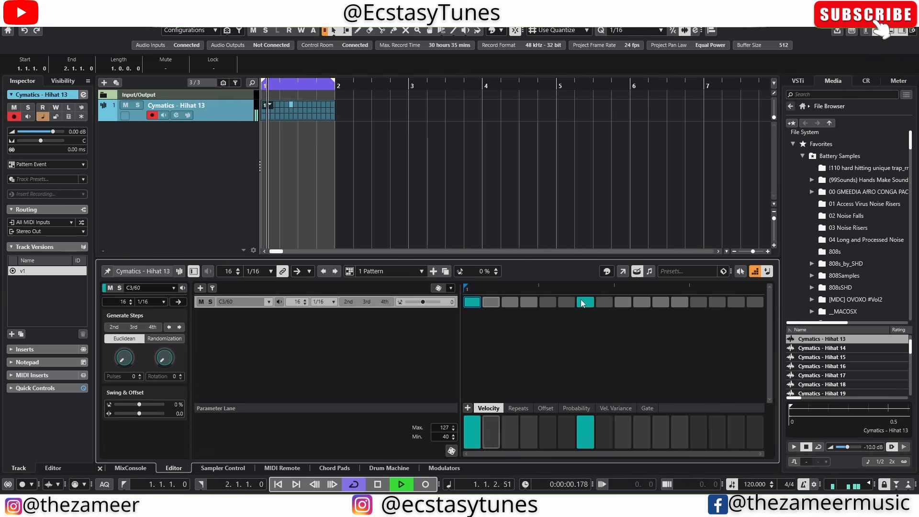
key(space)
key(ctrl+z)
key(ctrl+z)
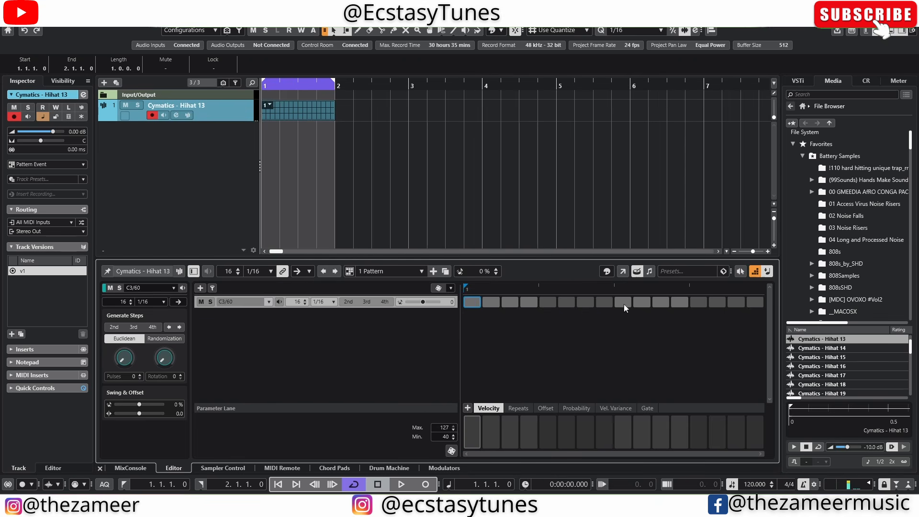
Activate steps 7, 10 and 13 of the hi-hat pattern during looped playback, and stop playback.
key(space)
click(585, 303)
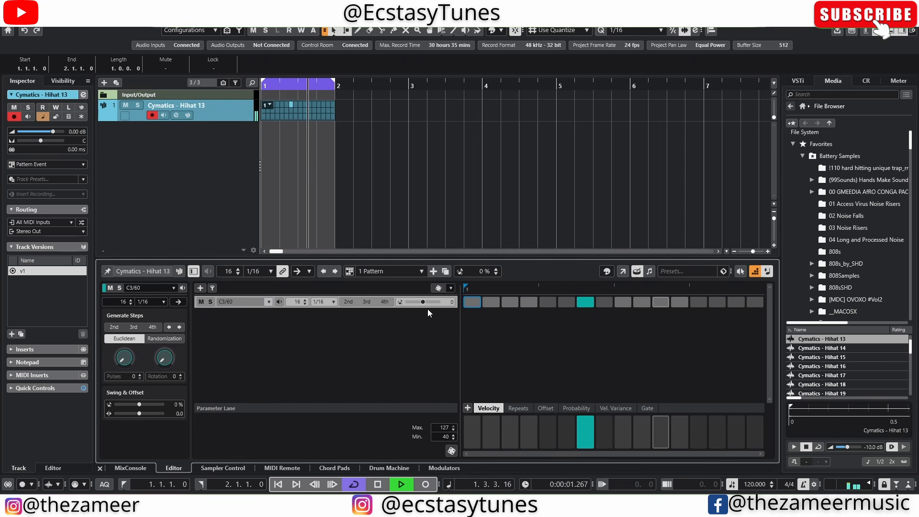
key(space)
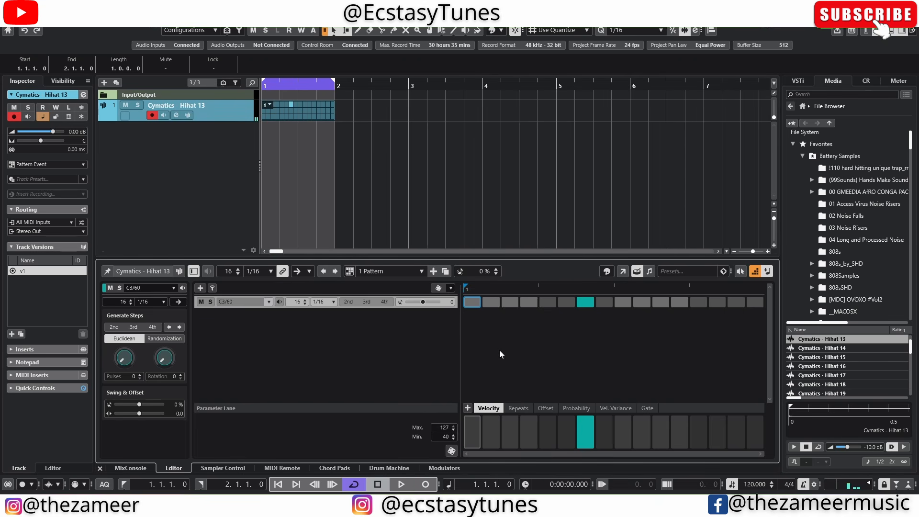
key(space)
click(642, 302)
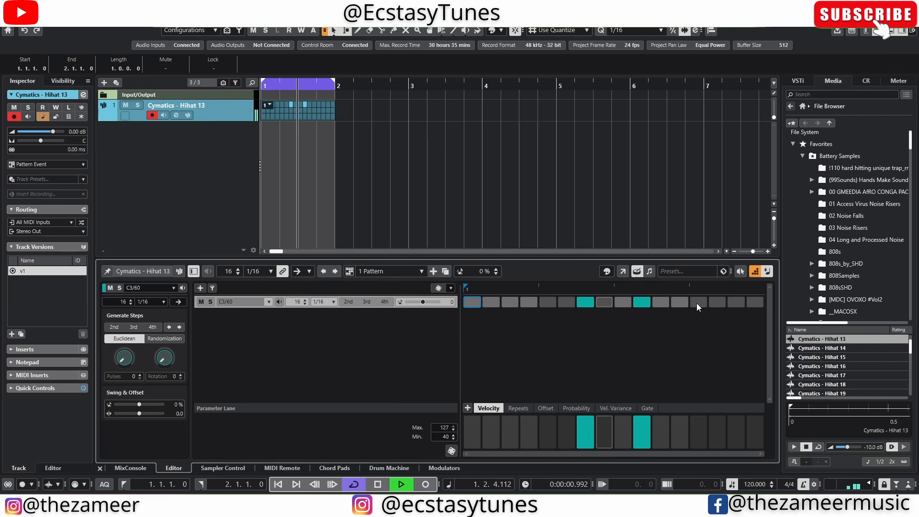
click(698, 302)
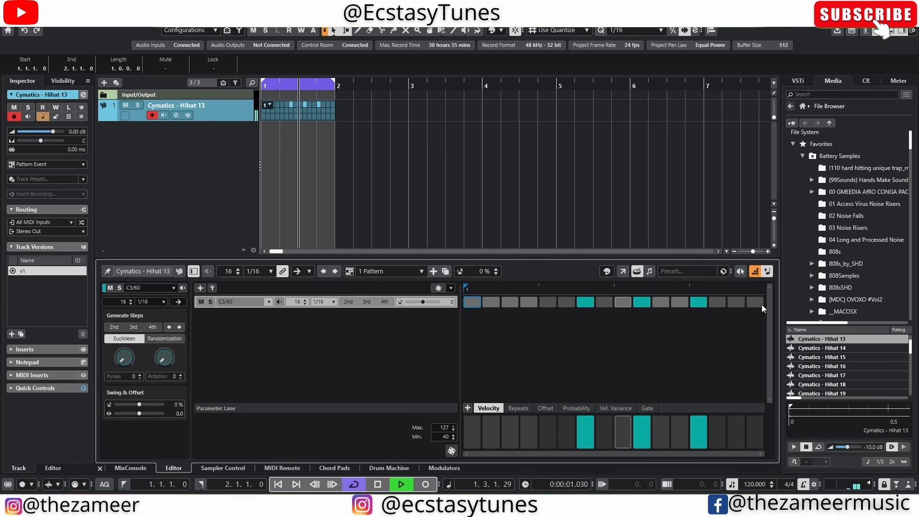
key(space)
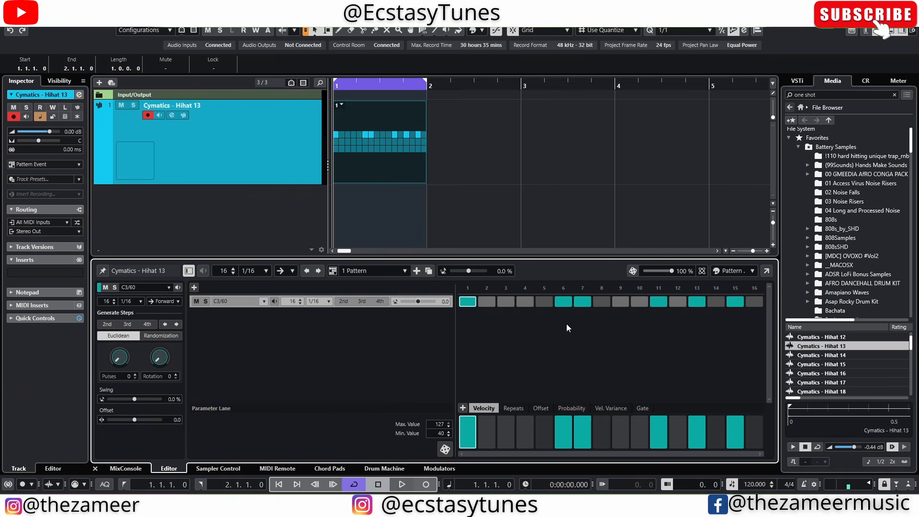
Back in the first project, clear all active steps from the hi-hat pattern.
drag(564, 302, 604, 302)
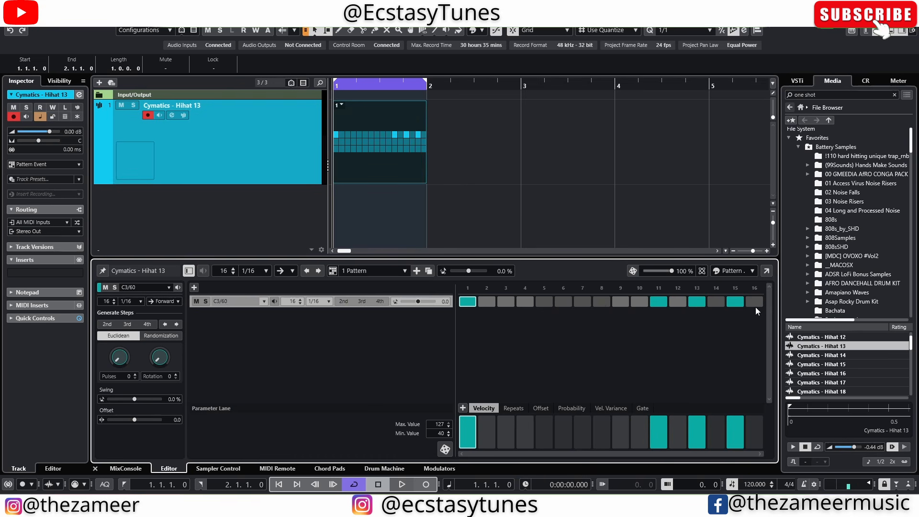
mouse_move(755, 306)
mouse_down()
mouse_move(543, 305)
mouse_move(585, 307)
mouse_up()
drag(761, 302, 468, 302)
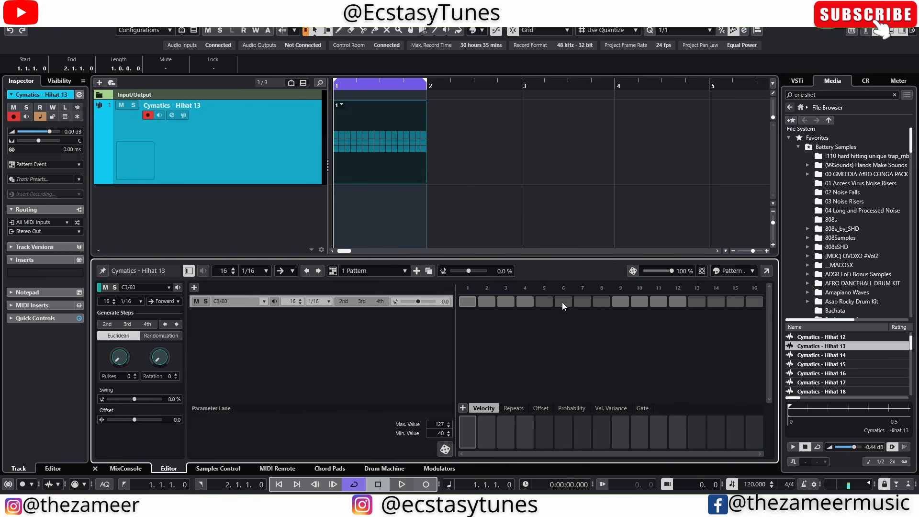
Activate steps 6 and 10 of the cleared hi-hat pattern during looped playback, and stop playback.
key(space)
click(564, 302)
click(640, 302)
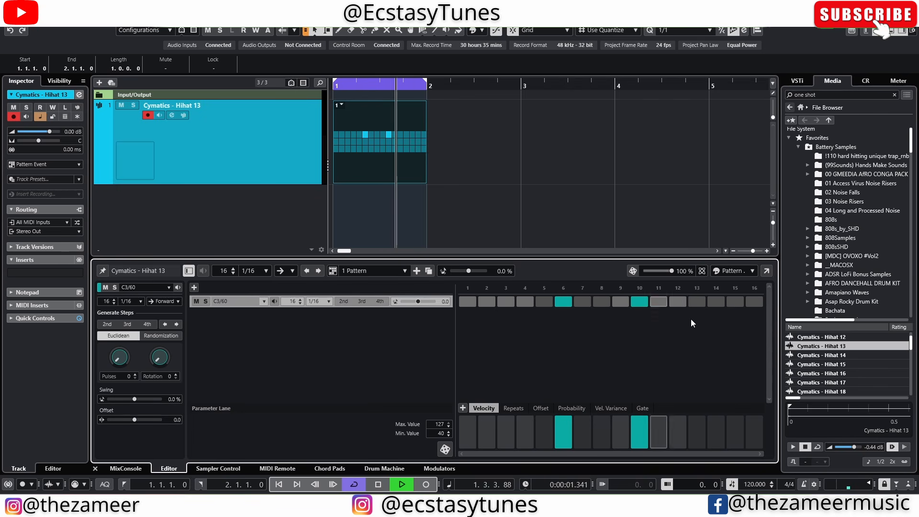
key(space)
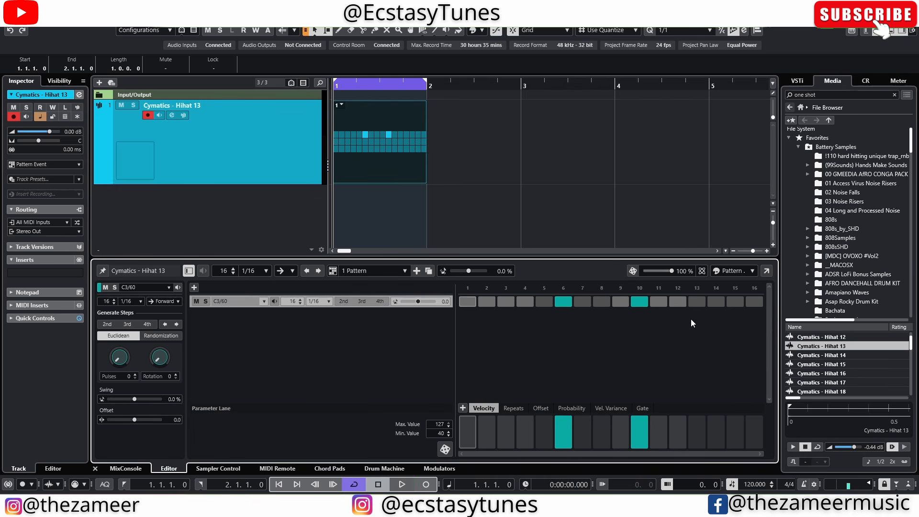
click(407, 179)
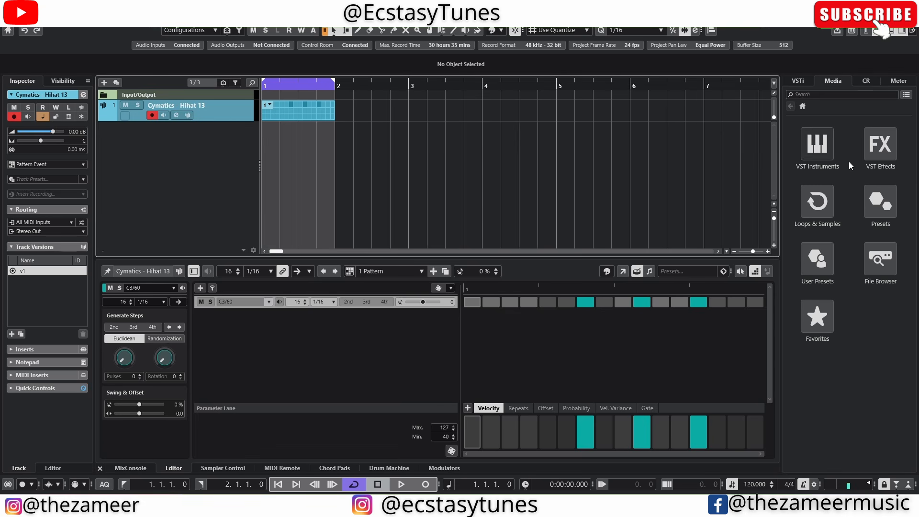
Add a Groove Agent instrument track and load the Don't Trill My Vibe kit from the Prime Cuts library.
click(818, 144)
drag(814, 245, 163, 142)
click(692, 176)
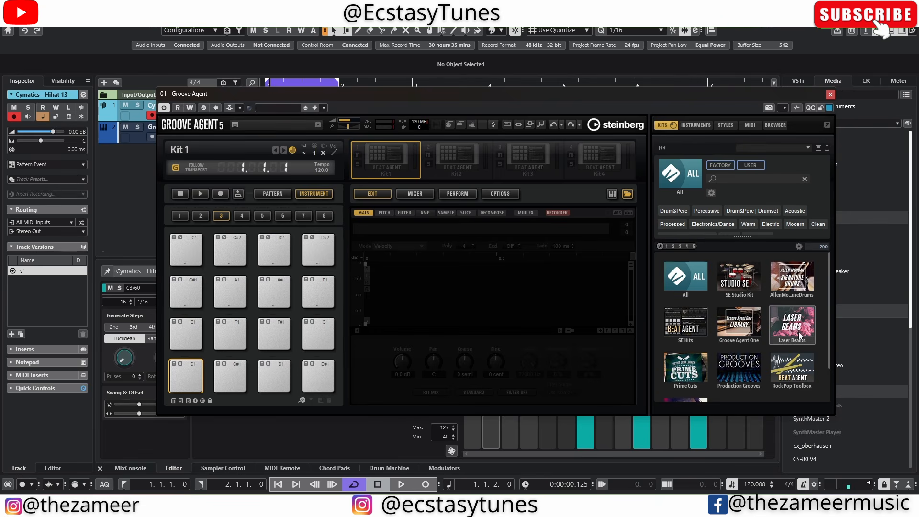
click(685, 369)
click(688, 317)
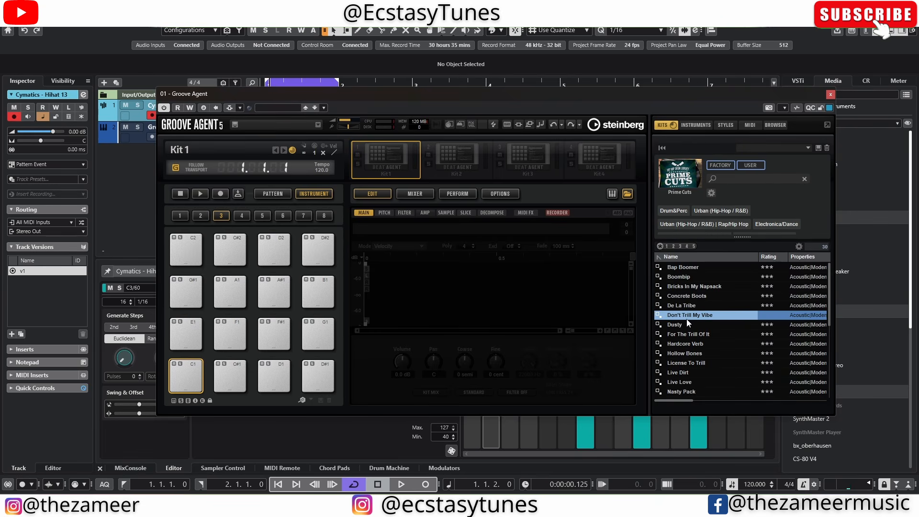
double_click(687, 318)
Audition several kick and snare pads of the loaded kit in Groove Agent, and close the instrument window.
click(189, 382)
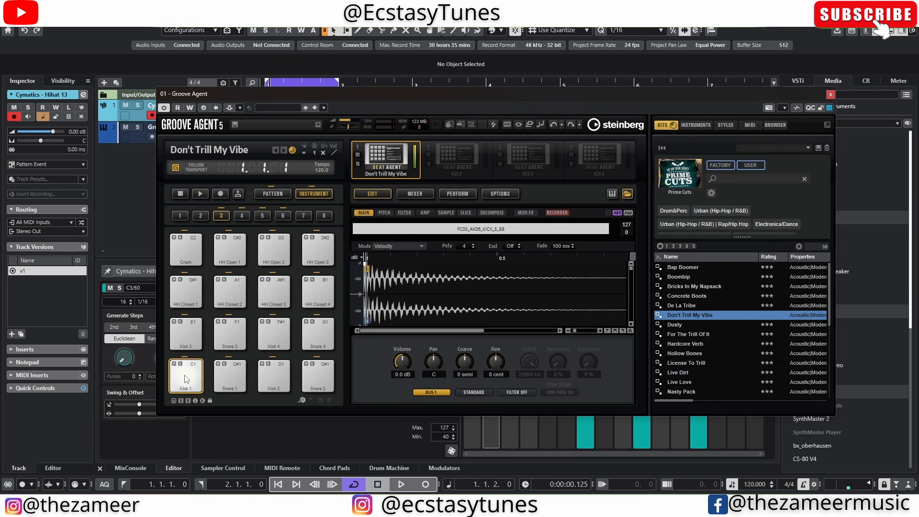
click(234, 381)
click(283, 382)
click(276, 338)
click(231, 333)
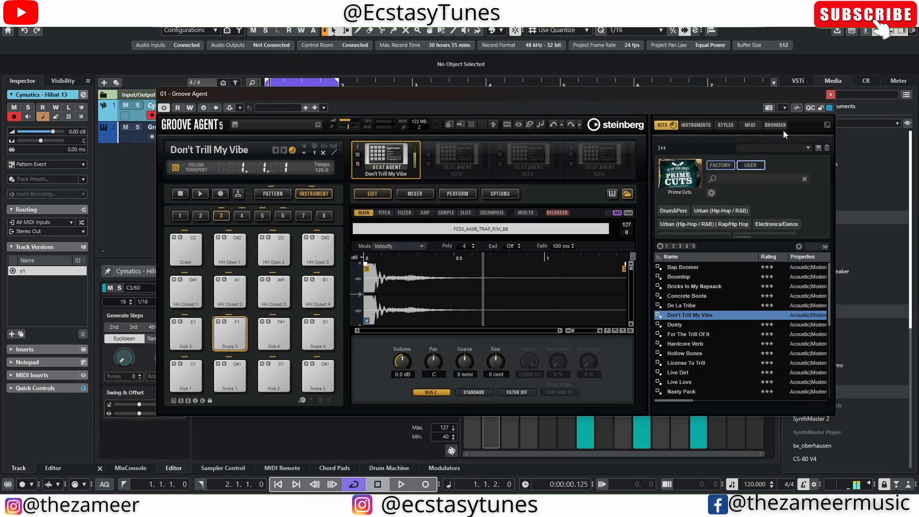
click(830, 94)
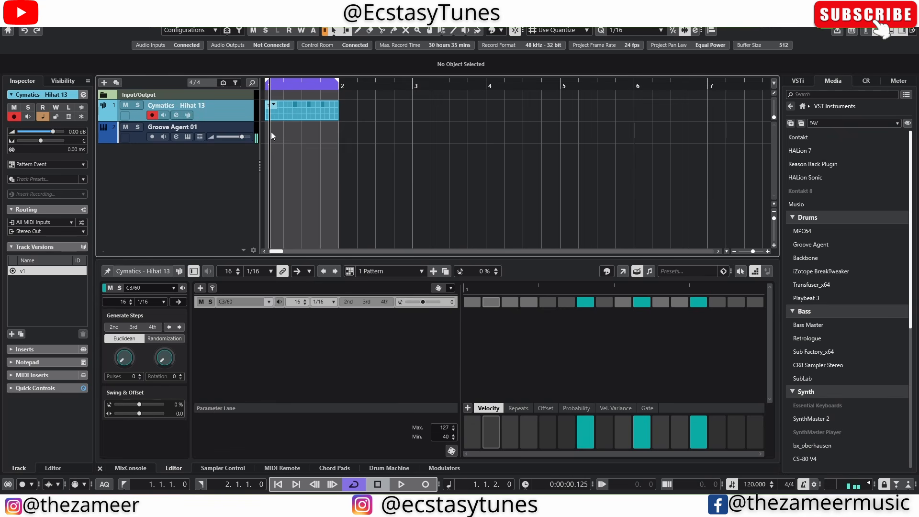
Create a one-bar pattern event at bar 1 on the Groove Agent track and increase the track's height.
click(238, 133)
double_click(274, 142)
drag(250, 143, 250, 186)
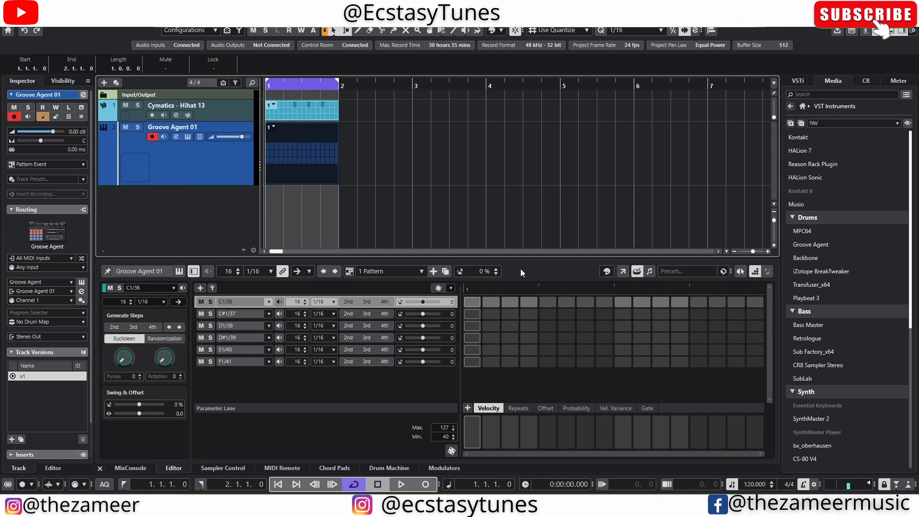
Activate steps 1 and 7 of the C1 pad lane in pattern 1, playing the loop after each hit.
click(472, 302)
key(space)
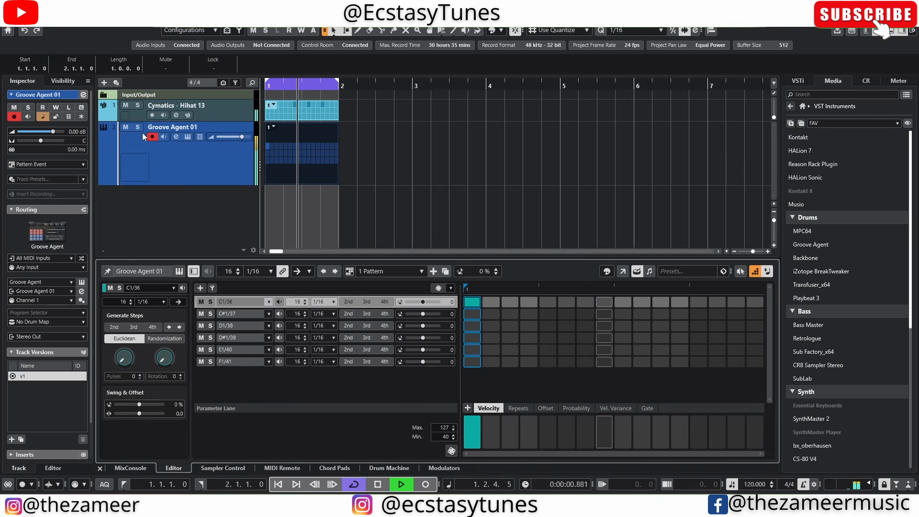
key(space)
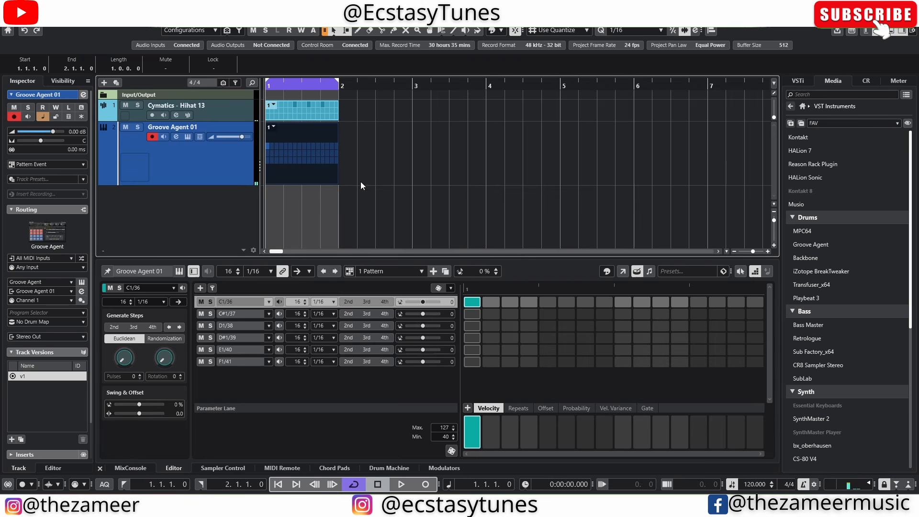
click(604, 303)
click(585, 302)
click(604, 302)
key(space)
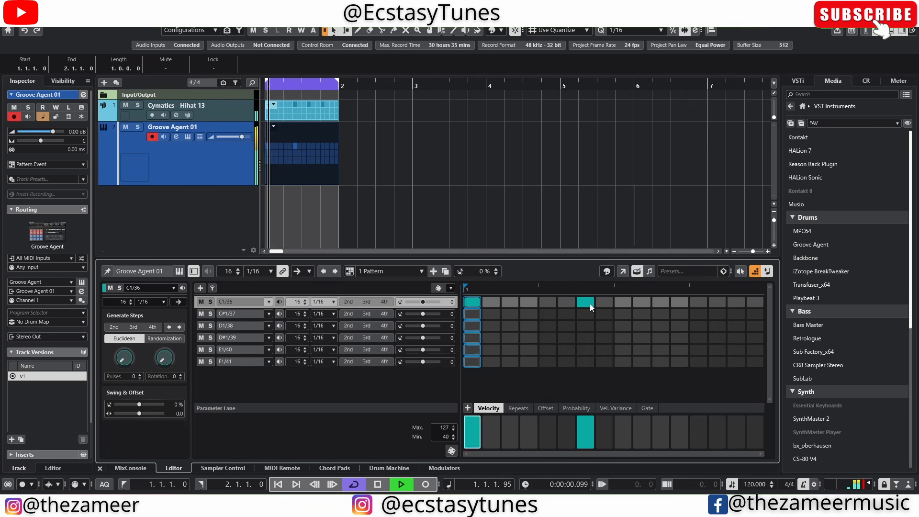
key(space)
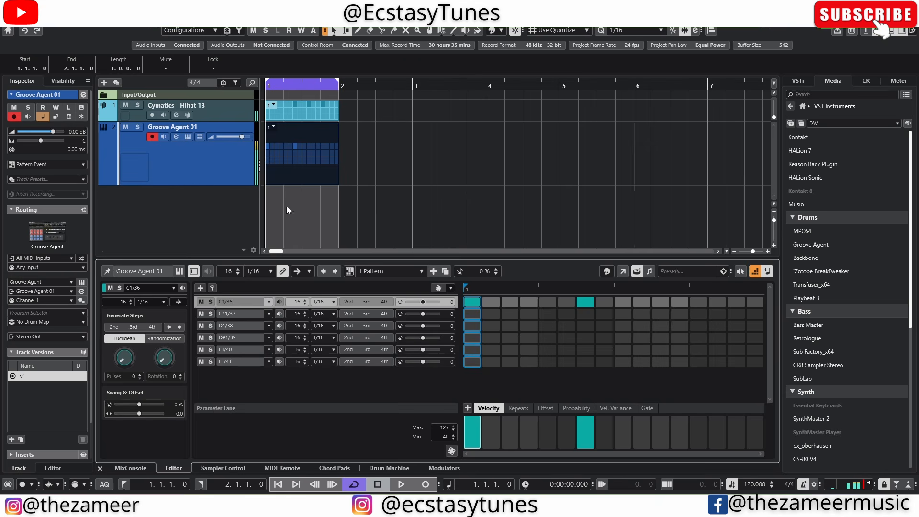
Show the lanes of the Groove Agent track and create an event with an empty second pattern in Lane 2.
click(200, 169)
click(198, 138)
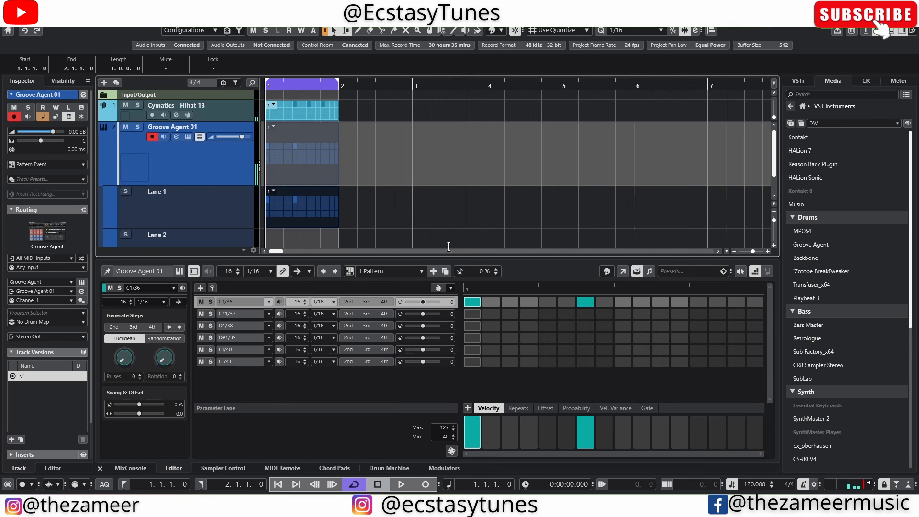
scroll(383, 230, down, 2)
click(316, 217)
scroll(316, 217, down, 2)
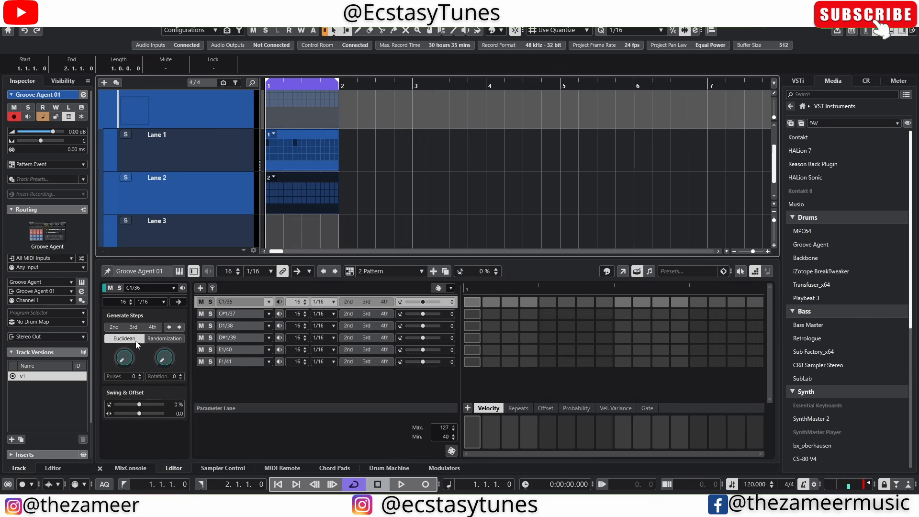
Preview the C#1 sound, activate its steps 5 and 13 in pattern 2, and play the loop.
click(292, 316)
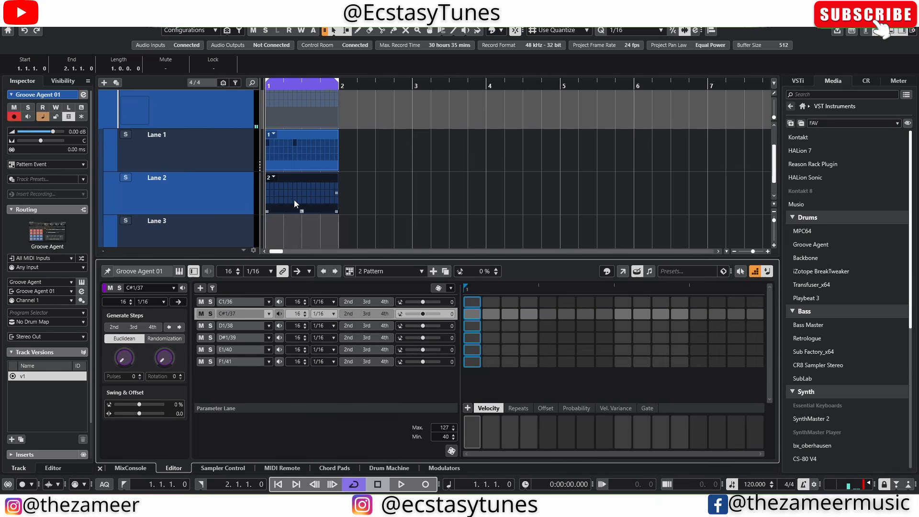
click(548, 315)
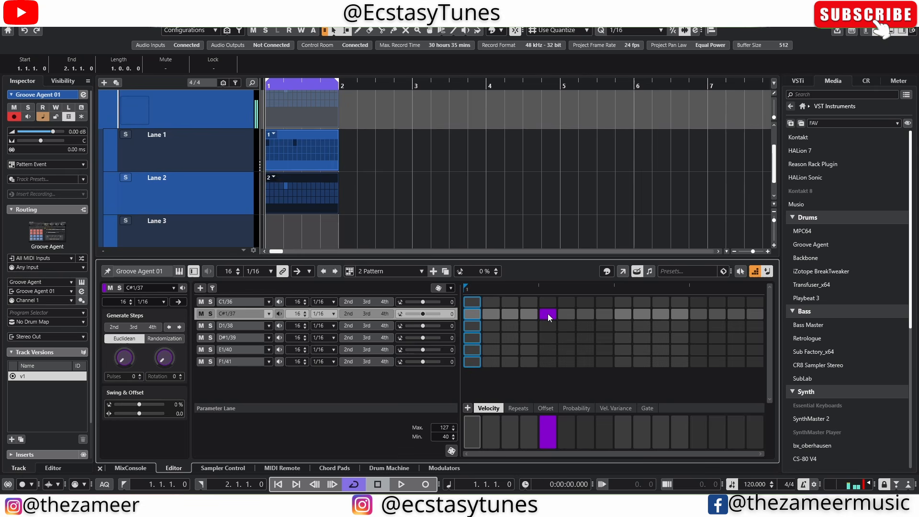
click(699, 314)
key(space)
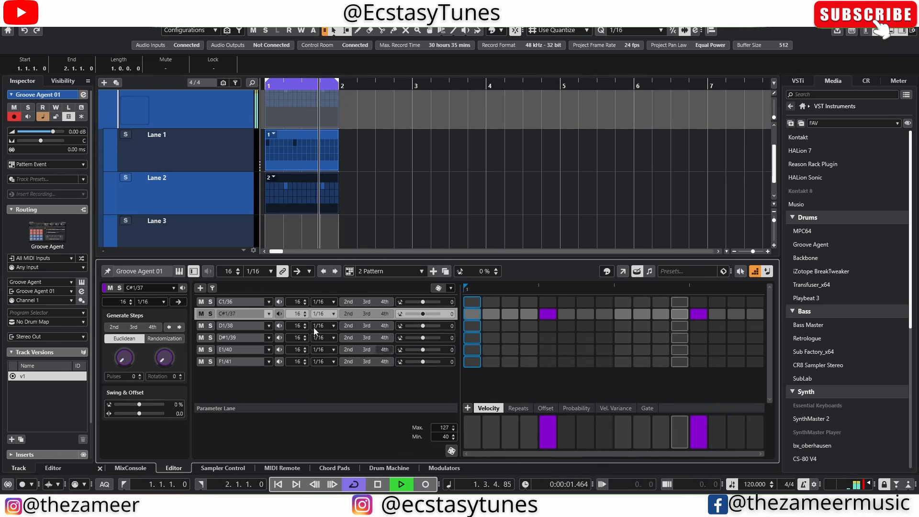
key(space)
Create a pattern event at bar 1 in Lane 3 and assign a new empty pattern to it.
scroll(363, 176, down, 1)
double_click(286, 211)
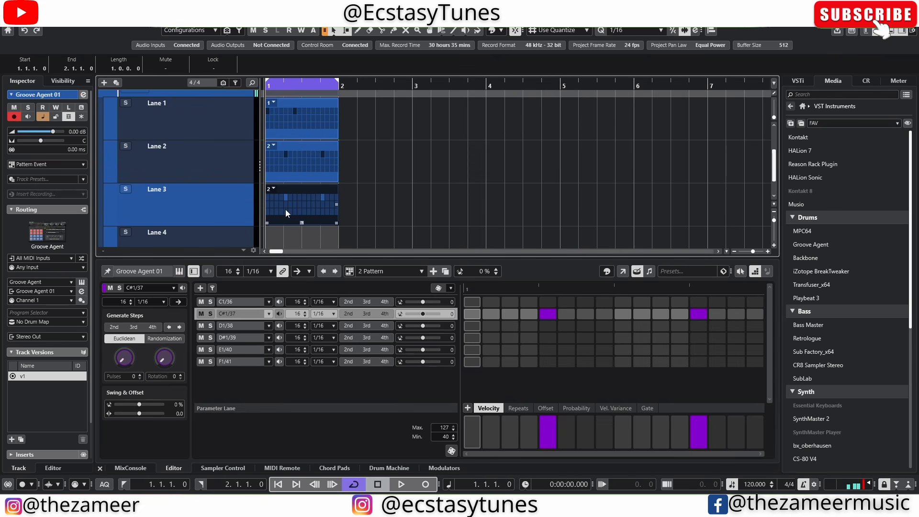
click(274, 190)
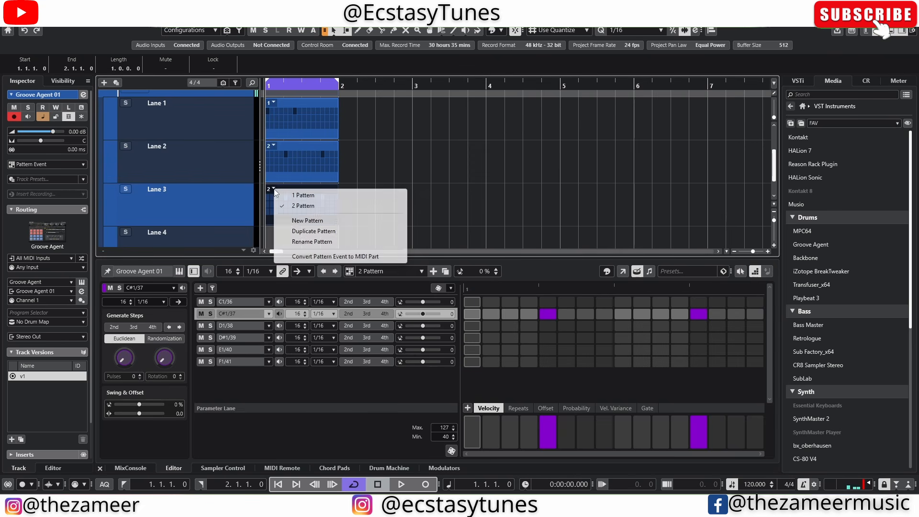
click(312, 218)
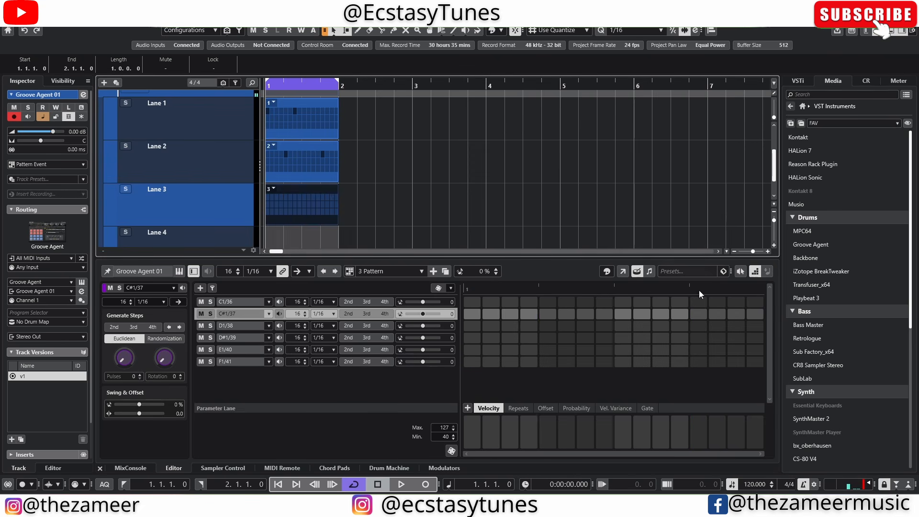
Preview the D1, D#1, E1 and F1 sounds in the Pattern Editor to compare them.
click(281, 325)
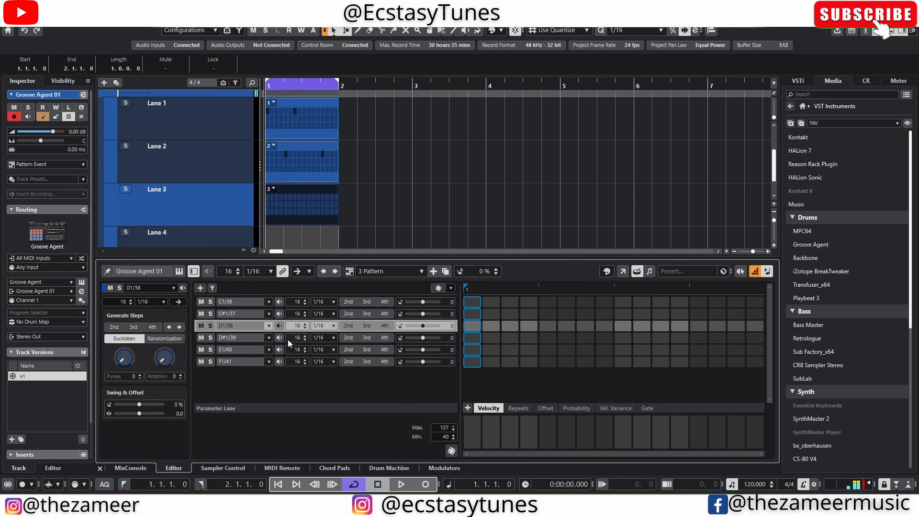
click(280, 338)
click(279, 349)
click(280, 361)
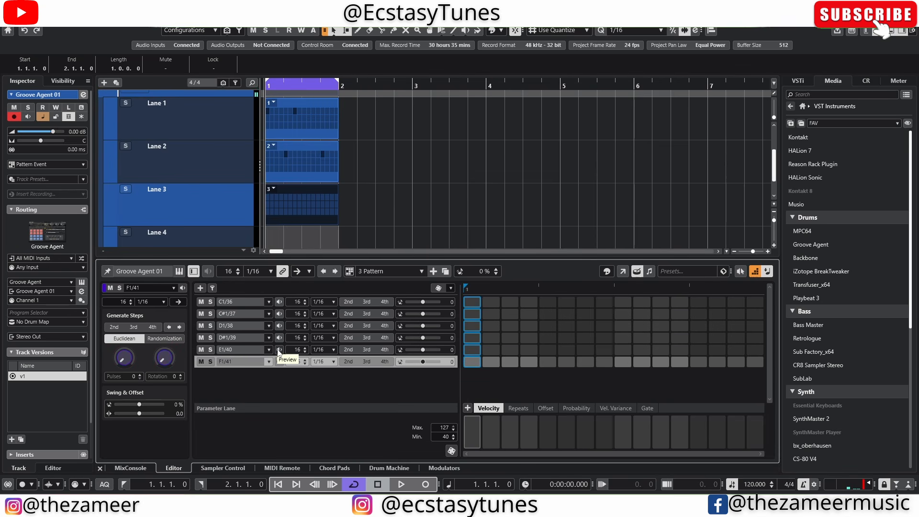
click(279, 350)
click(279, 338)
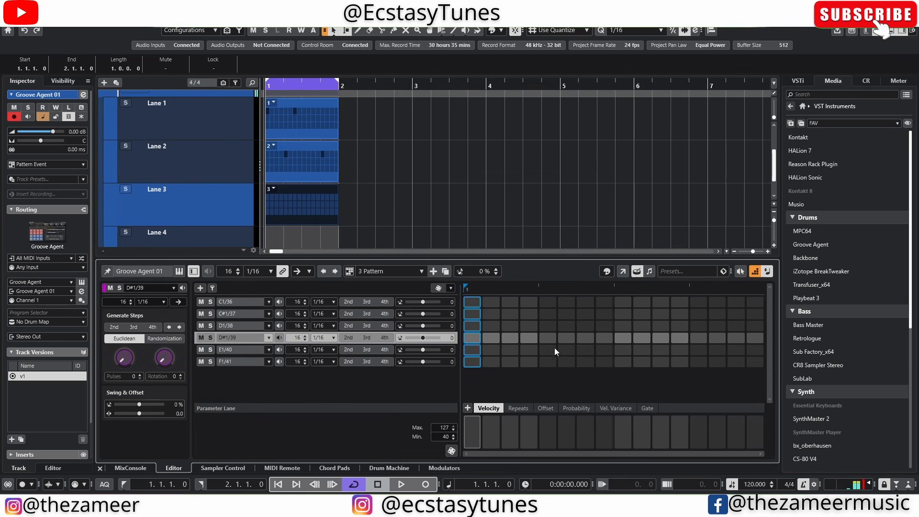
Activate steps 7 and 15 of the D#1 lane in pattern 3 with looped playback, and stop playback.
click(585, 337)
key(space)
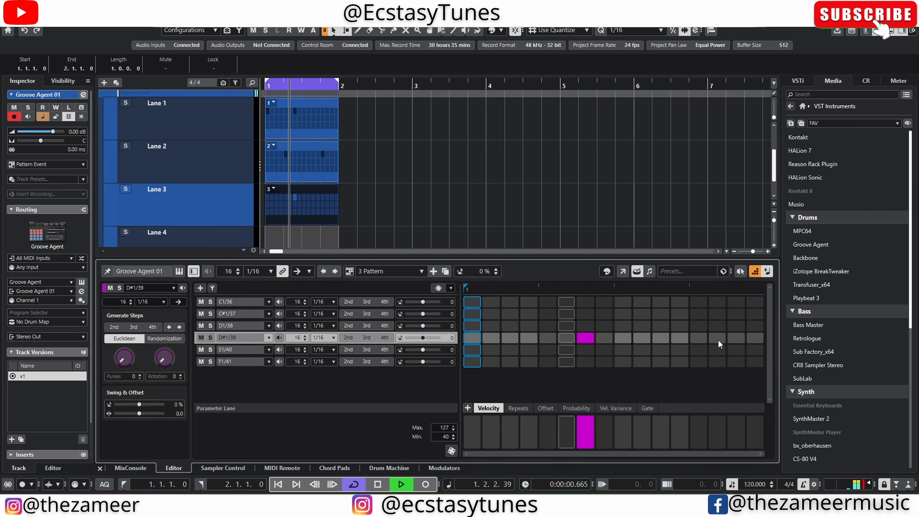
click(737, 338)
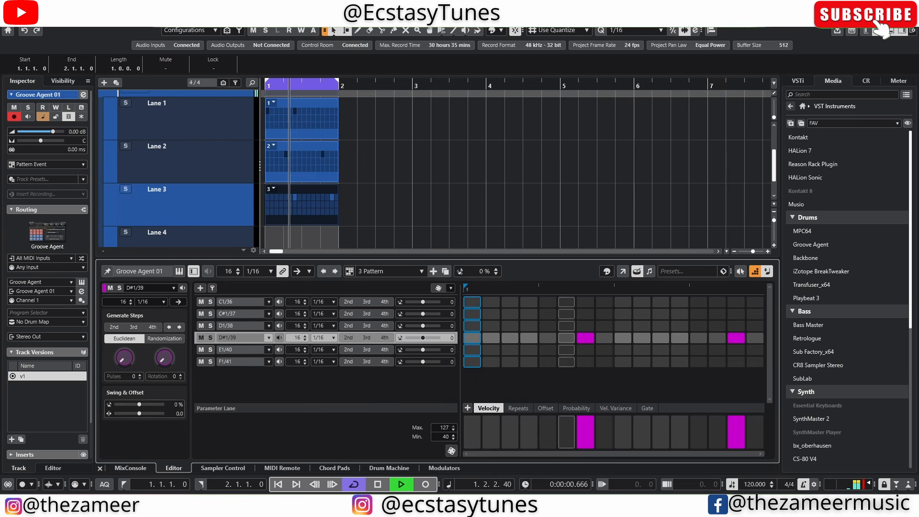
key(space)
Close the Pattern Editor and copy the Lane 1 and Lane 2 pattern events to bar 2.
key(Return)
click(403, 219)
drag(355, 227, 274, 329)
click(385, 229)
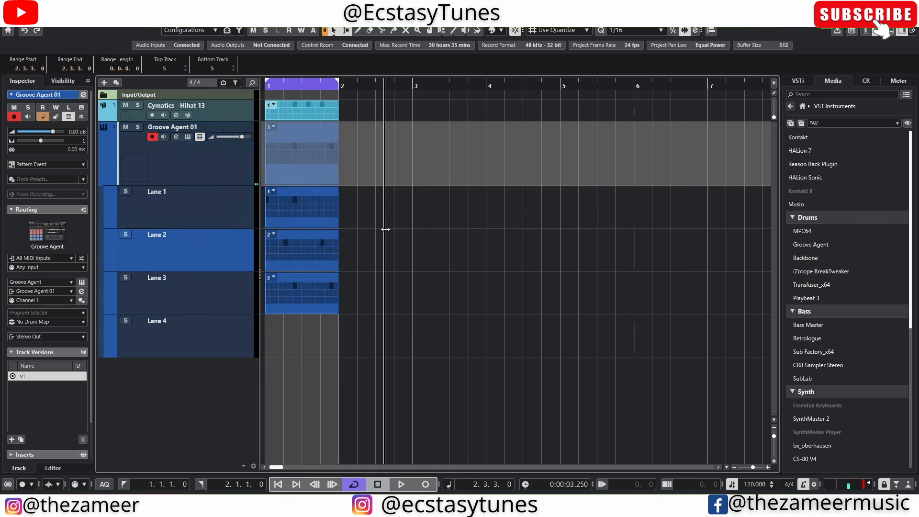
drag(330, 220, 382, 219)
drag(292, 265, 370, 257)
click(392, 297)
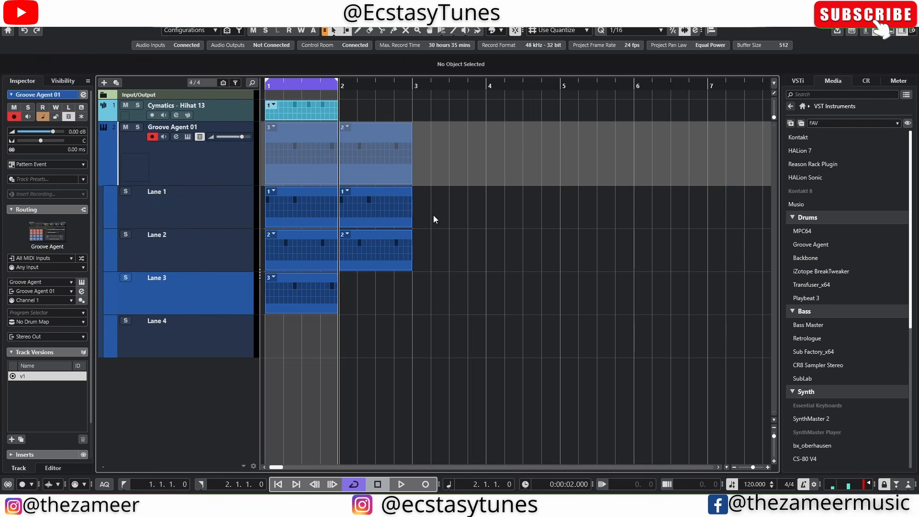
Copy the Lane 3 pattern event from bar 1 to bar 3.
drag(441, 214, 283, 314)
click(441, 288)
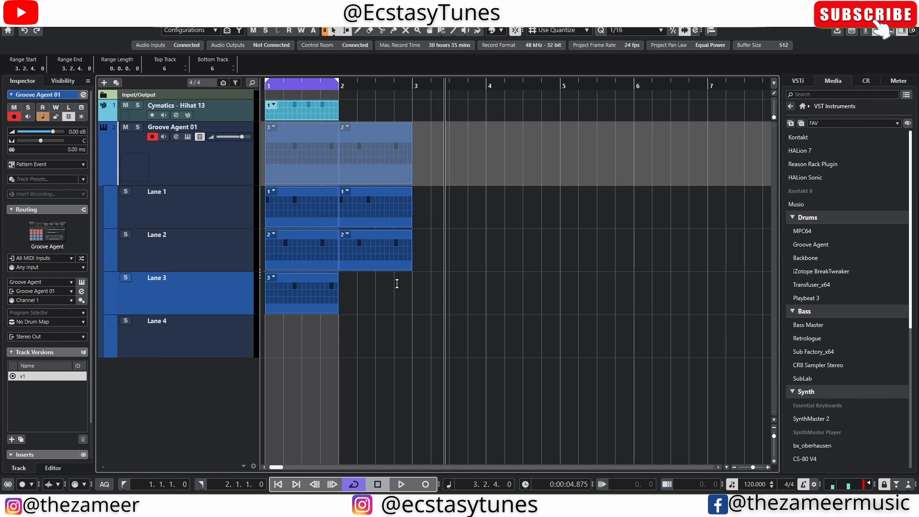
click(314, 168)
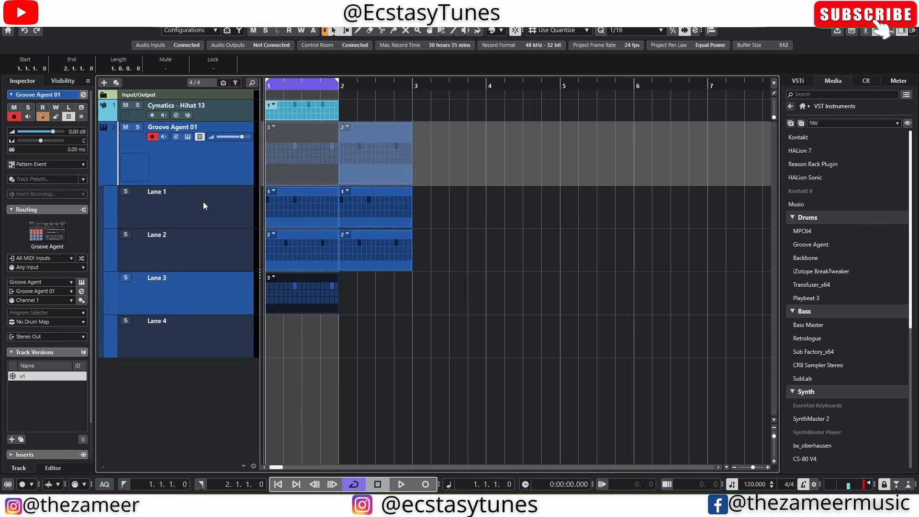
click(470, 310)
drag(309, 312, 457, 300)
Convert the pattern event at bar 3 of Lane 3 to a MIDI part.
key(h)
key(h)
right_click(432, 284)
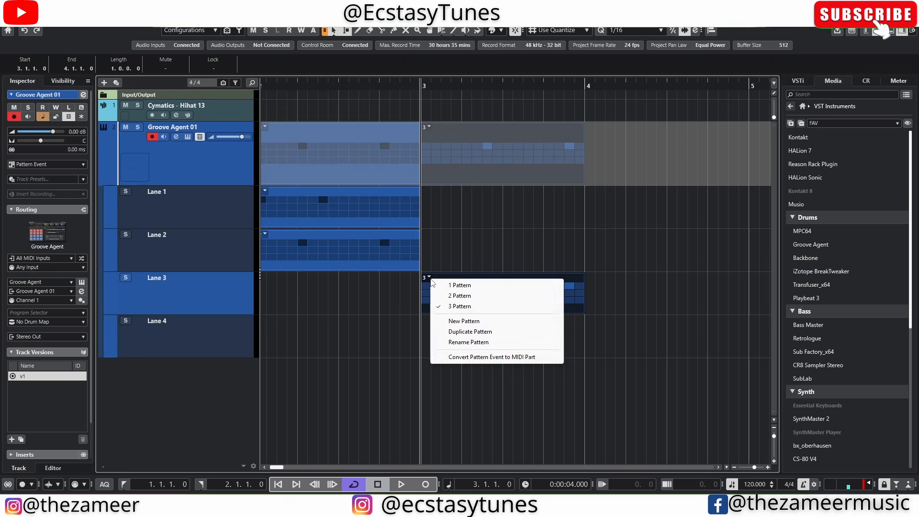
click(498, 358)
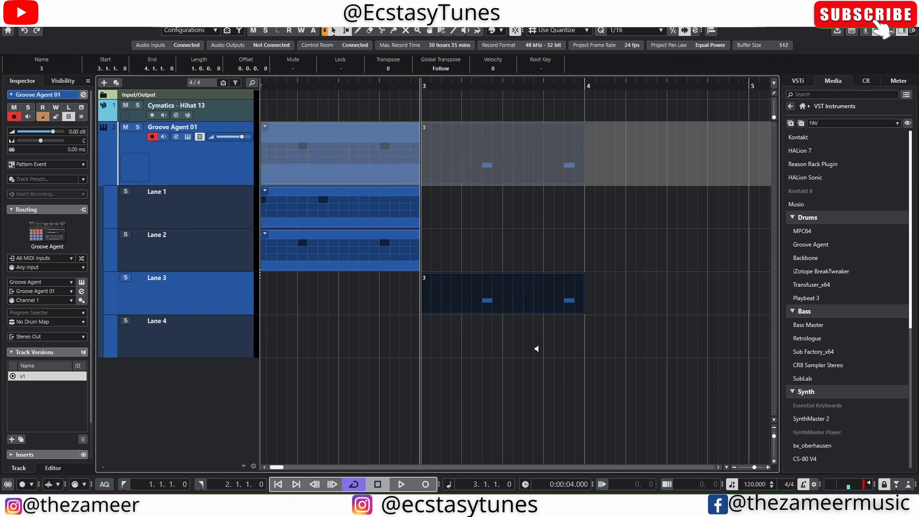
Render the MIDI part at bar 3 of Lane 3 in place as audio on a new track.
key(g)
key(g)
click(371, 318)
click(384, 305)
right_click(384, 305)
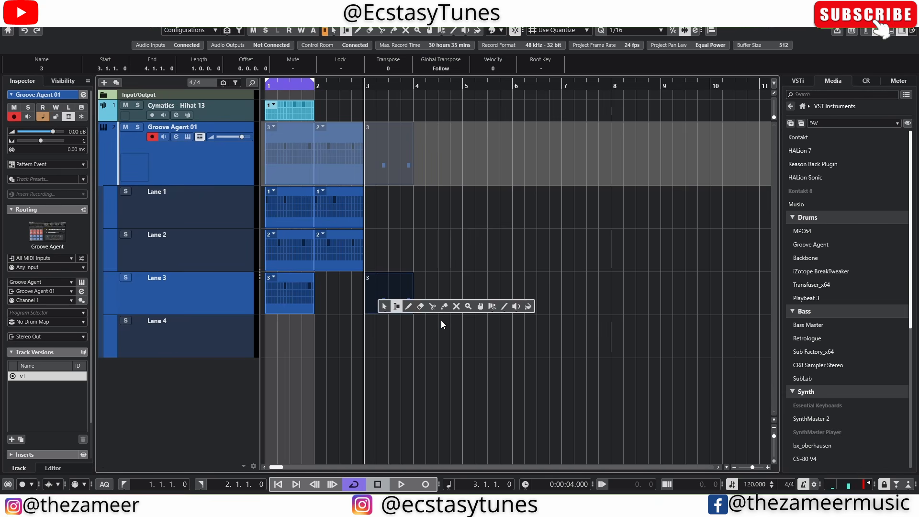
click(384, 312)
ctrl+right_click(394, 300)
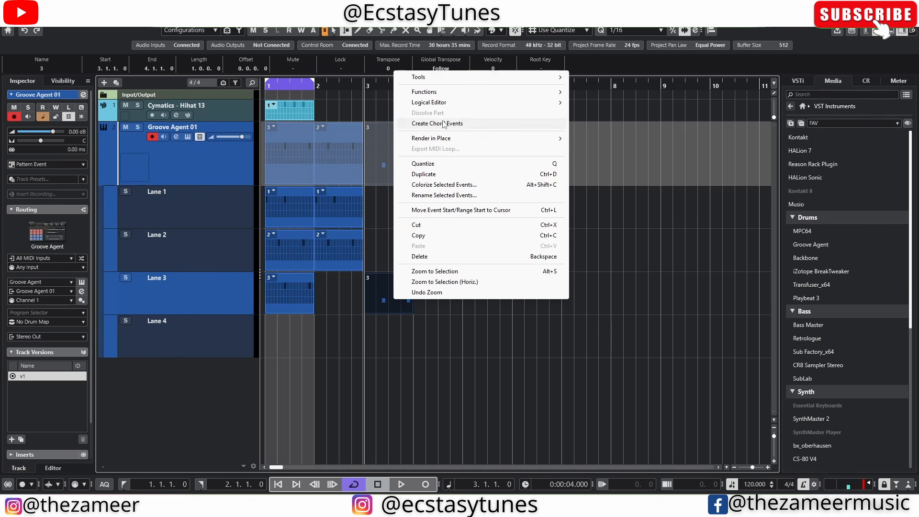
mouse_move(448, 138)
click(656, 139)
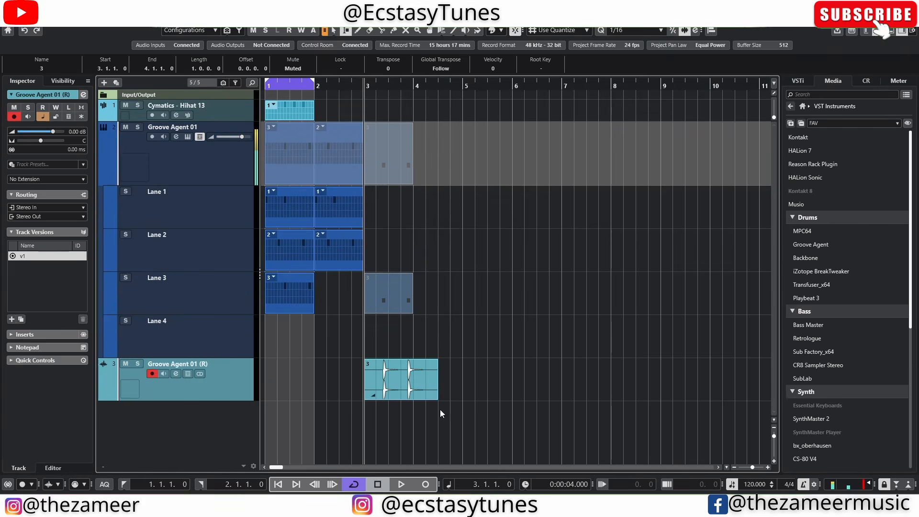
Examine the rendered audio event at bar 3 and compare its hits with the source MIDI part above.
drag(475, 351, 388, 398)
key(h)
key(h)
scroll(382, 416, up, 2)
scroll(382, 416, down, 3)
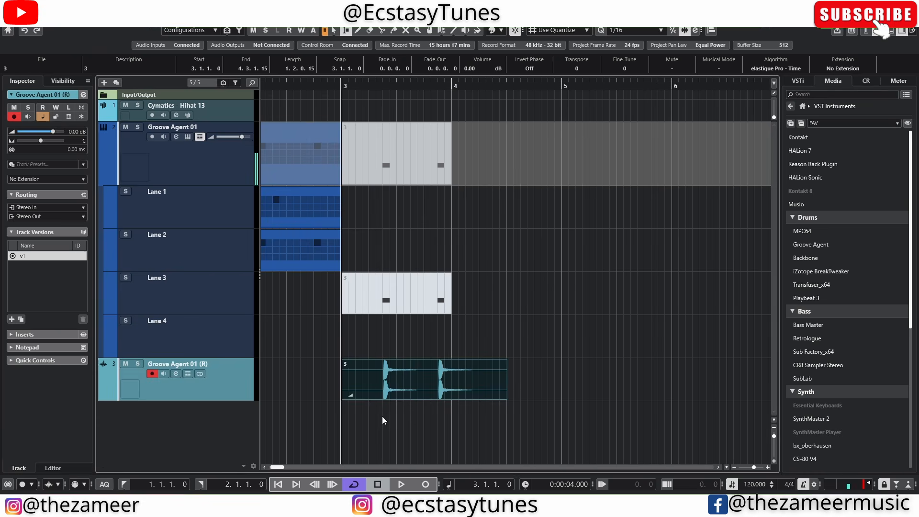
click(386, 357)
scroll(386, 357, down, 2)
click(441, 369)
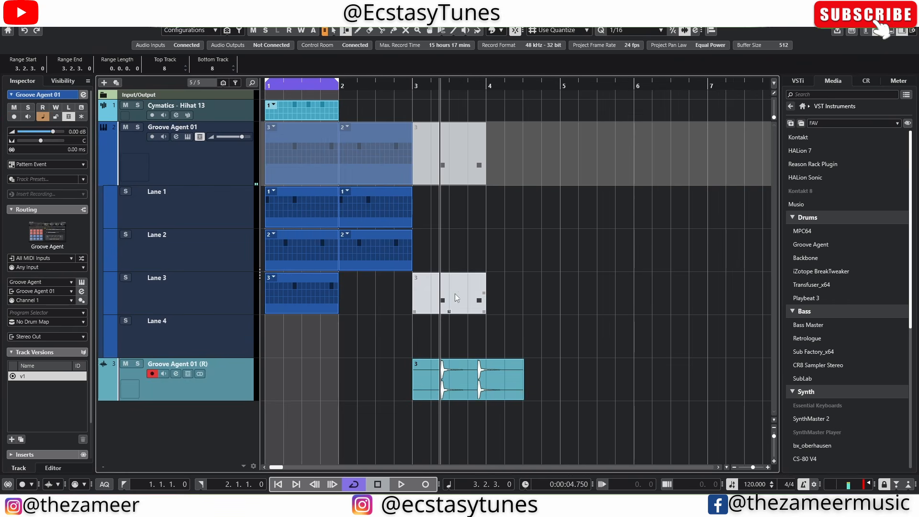
click(435, 166)
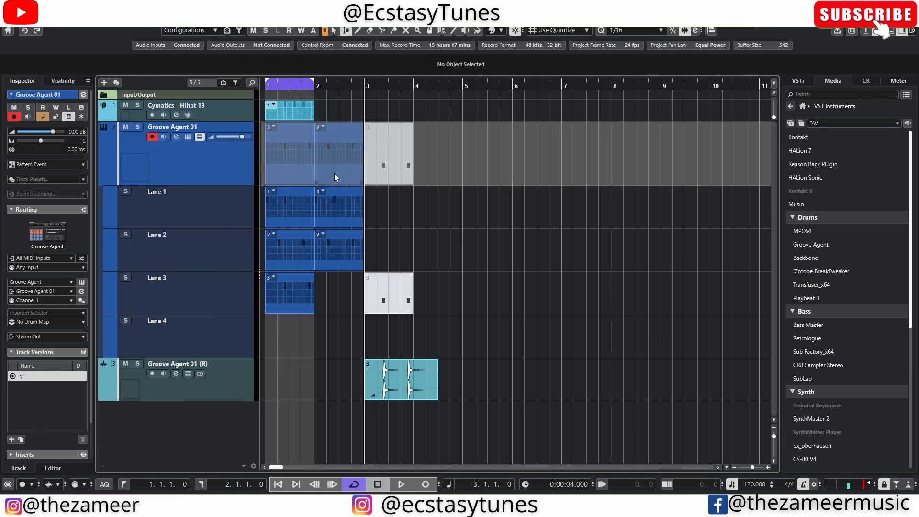
click(342, 241)
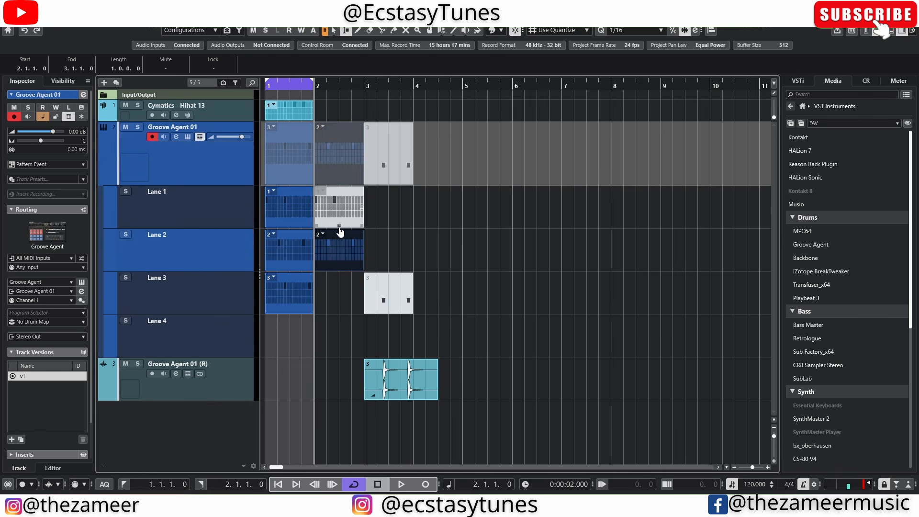
key(ctrl+z)
click(453, 219)
Create a one-bar pattern event at bar 4 of Lane 1 and assign a new pattern to it.
double_click(419, 211)
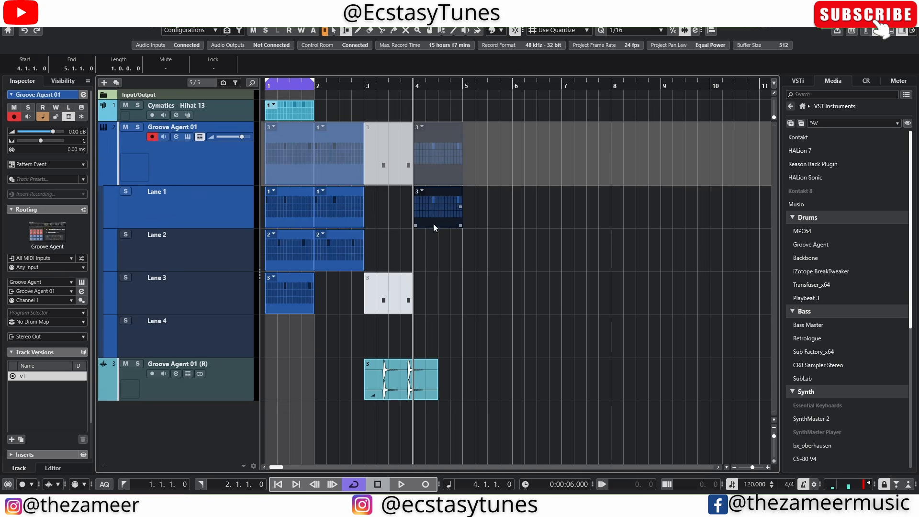
click(422, 191)
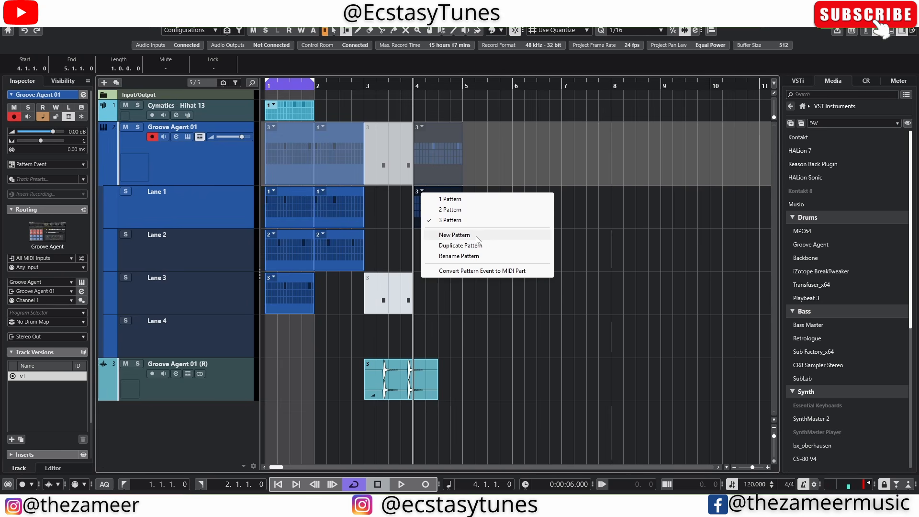
click(477, 236)
Program the bar 4 pattern with hits on C1 at steps 1, 7 and 12, D1 at 4, D#1 at 8 and E1 at 14.
double_click(429, 213)
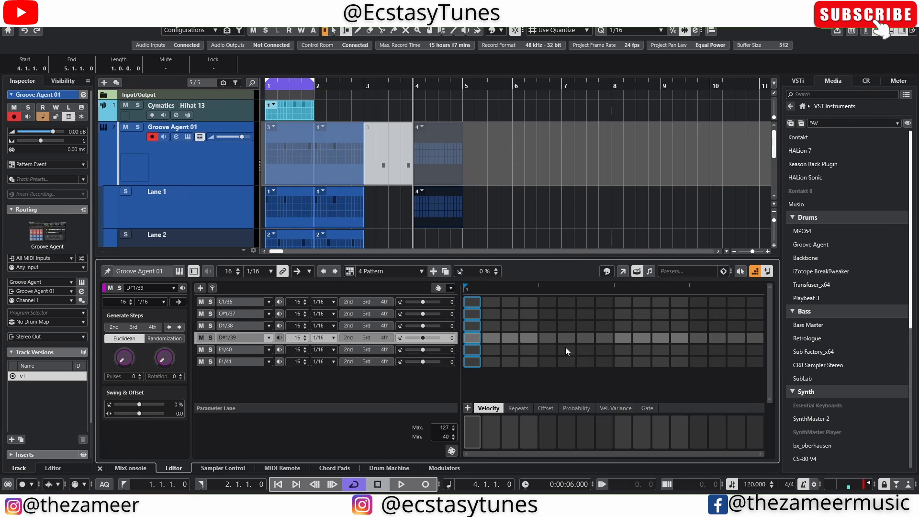
click(472, 302)
click(528, 326)
click(585, 302)
click(604, 338)
click(680, 301)
click(718, 349)
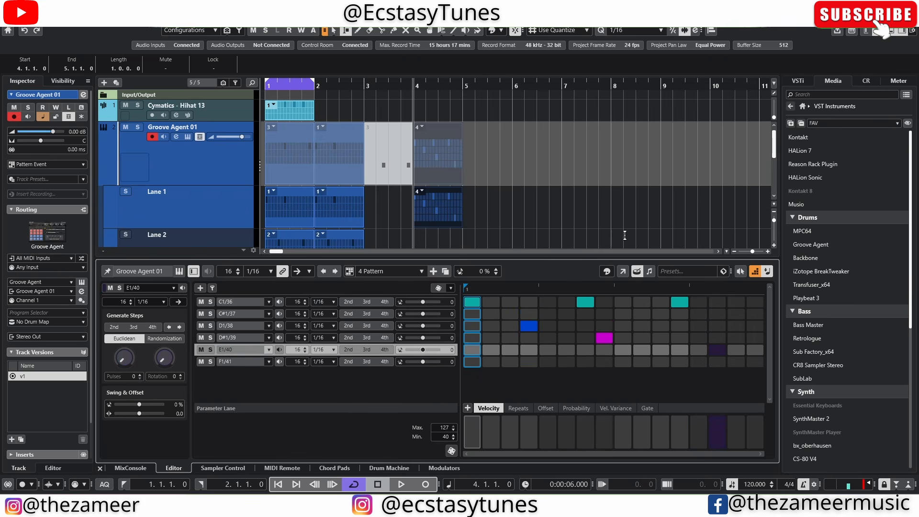
Select the pattern event at bar 4 of Lane 1 in the project timeline.
click(430, 225)
click(429, 205)
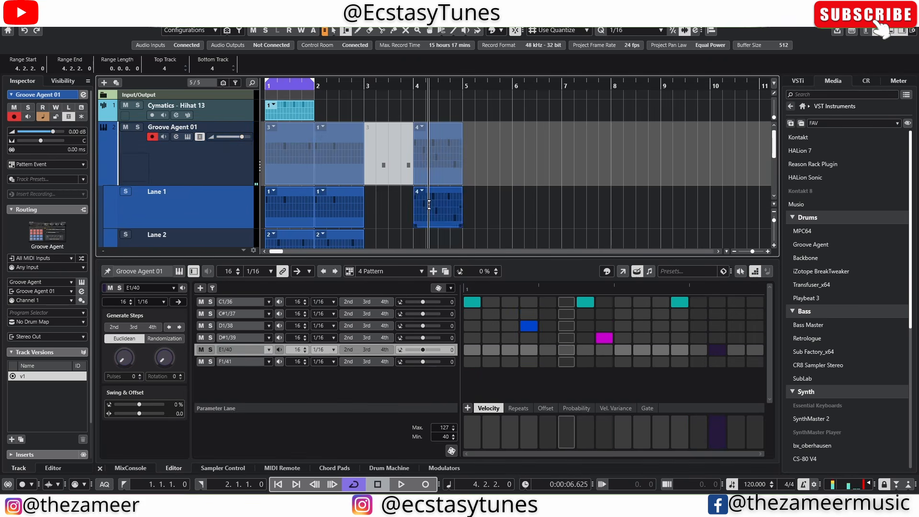
scroll(519, 211, down, 1)
click(427, 190)
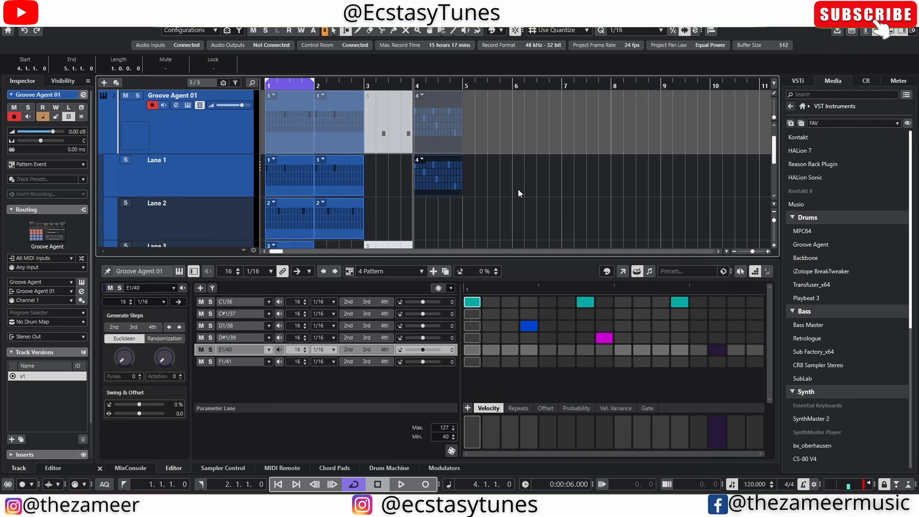
key(g)
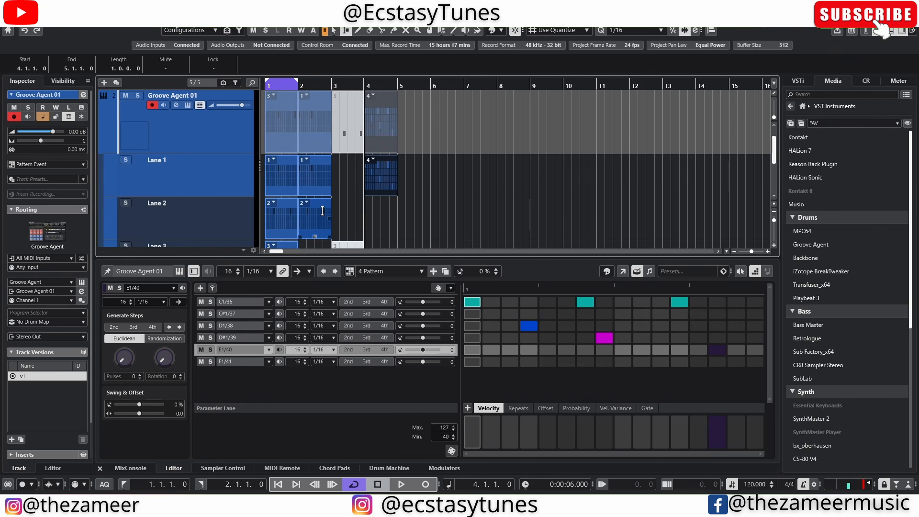